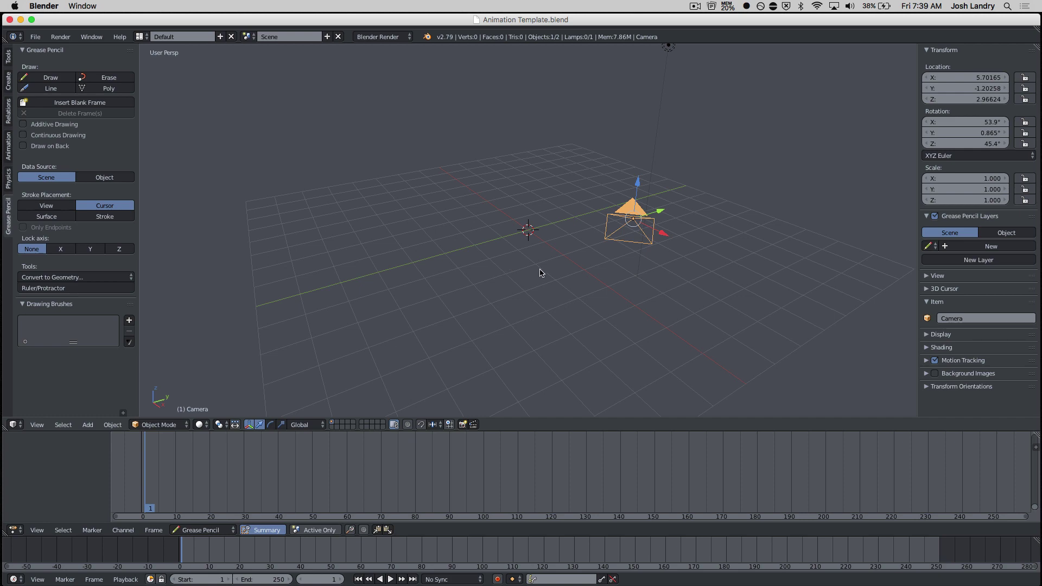
- Shrink the timeline area slightly to give the Dope Sheet above it more height
{"action": "middle_click_drag", "start_coordinate": [542, 267], "coordinate": [512, 262]}
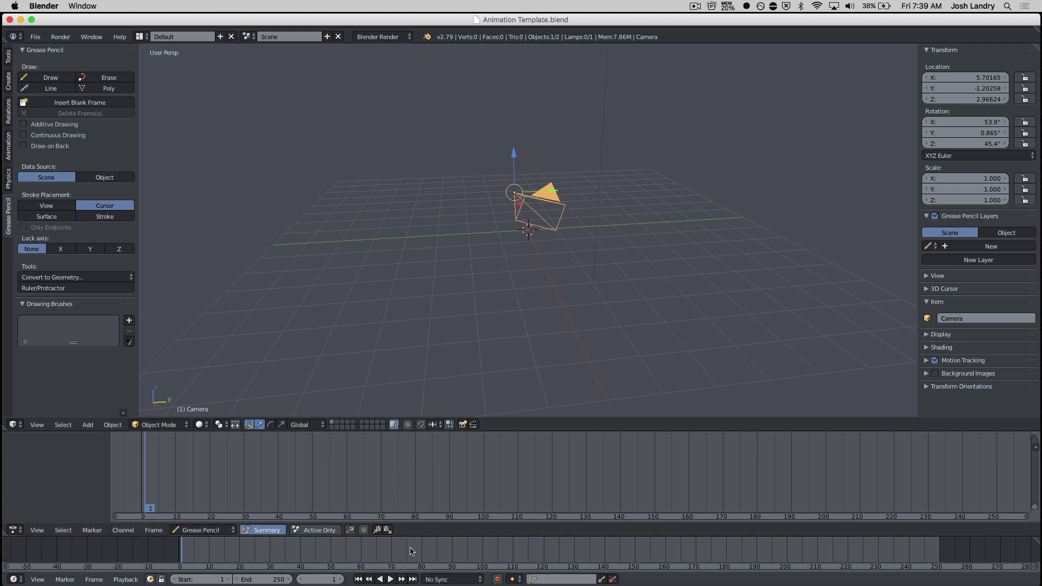
{"action": "left_click_drag", "start_coordinate": [422, 537], "coordinate": [422, 544]}
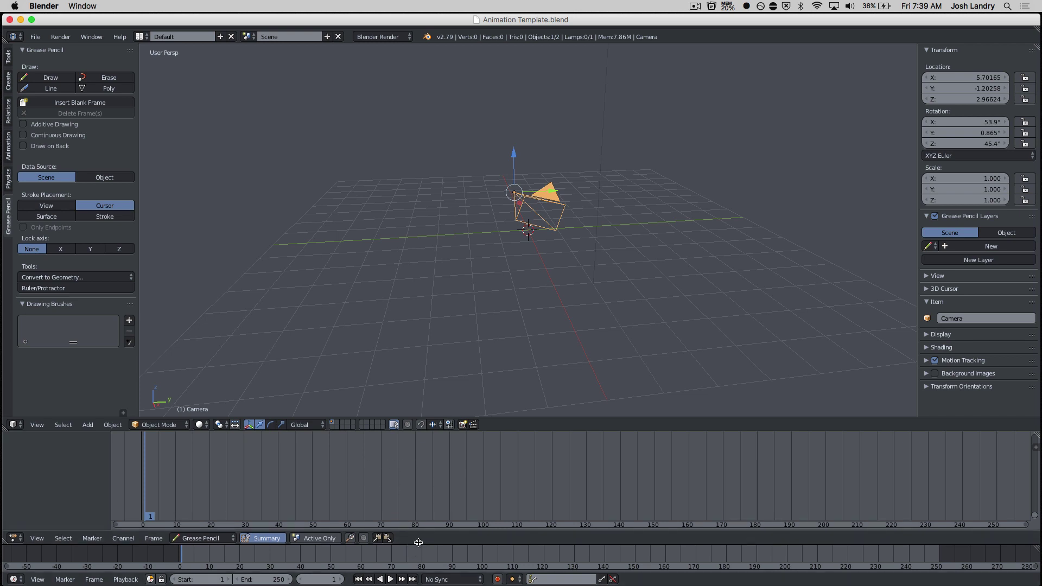
- Clear the camera's rotation and location so that it sits unrotated at the world origin
{"action": "scroll", "coordinate": [472, 293], "scroll_direction": "right", "scroll_amount": 5}
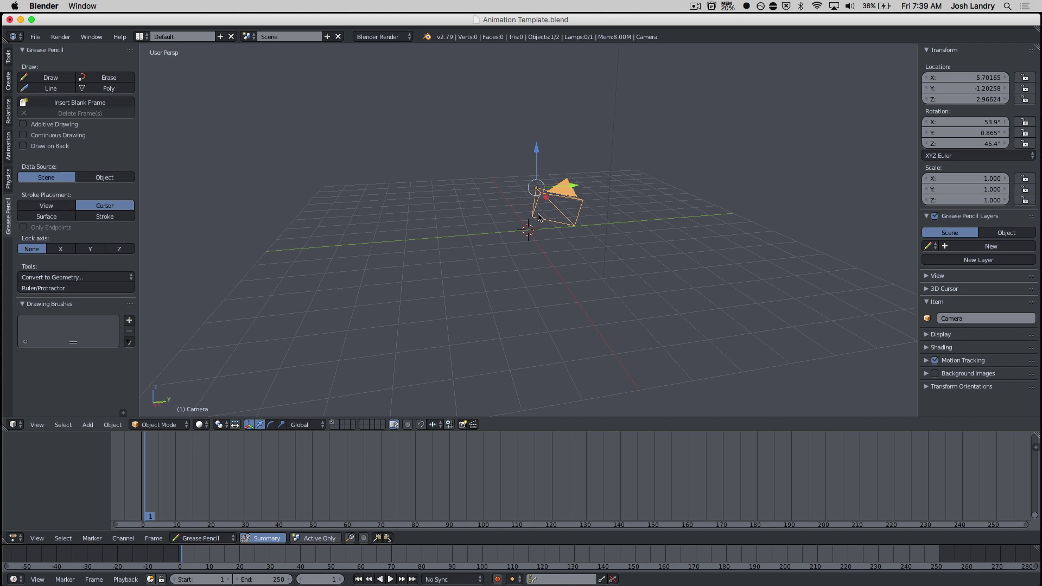
{"action": "scroll", "coordinate": [503, 235], "scroll_direction": "right", "scroll_amount": 5}
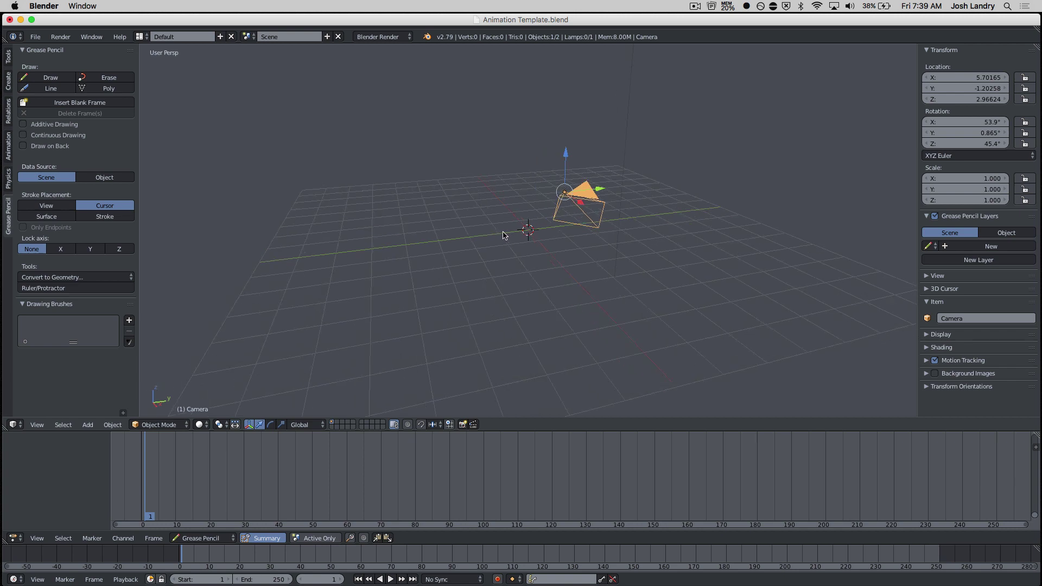
{"action": "key", "text": "alt+r"}
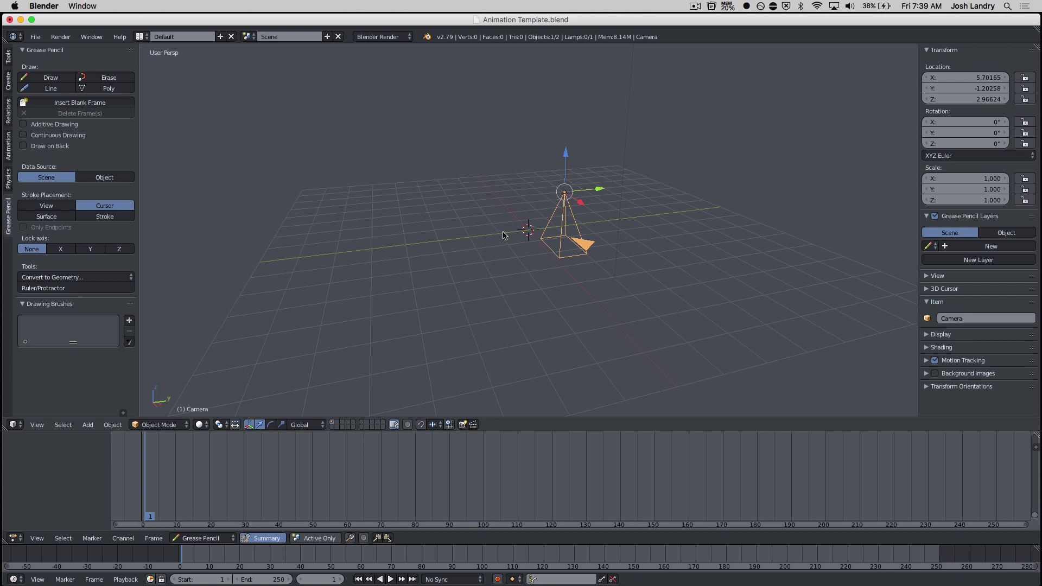
{"action": "mouse_move", "coordinate": [532, 270]}
{"action": "middle_mouse_down"}
{"action": "mouse_move", "coordinate": [582, 277]}
{"action": "mouse_move", "coordinate": [533, 274]}
{"action": "middle_mouse_up"}
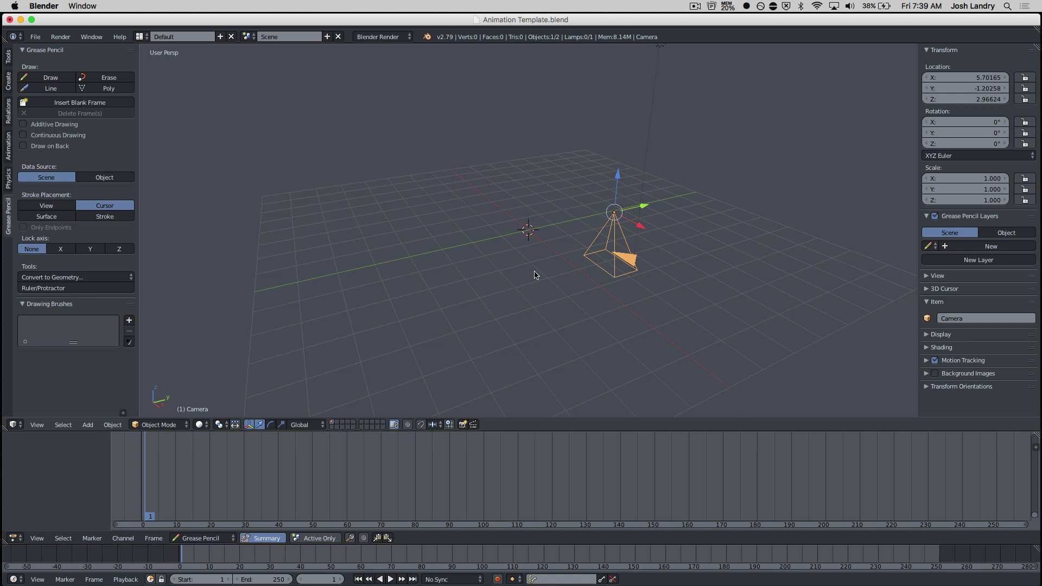
{"action": "key", "text": "alt+g"}
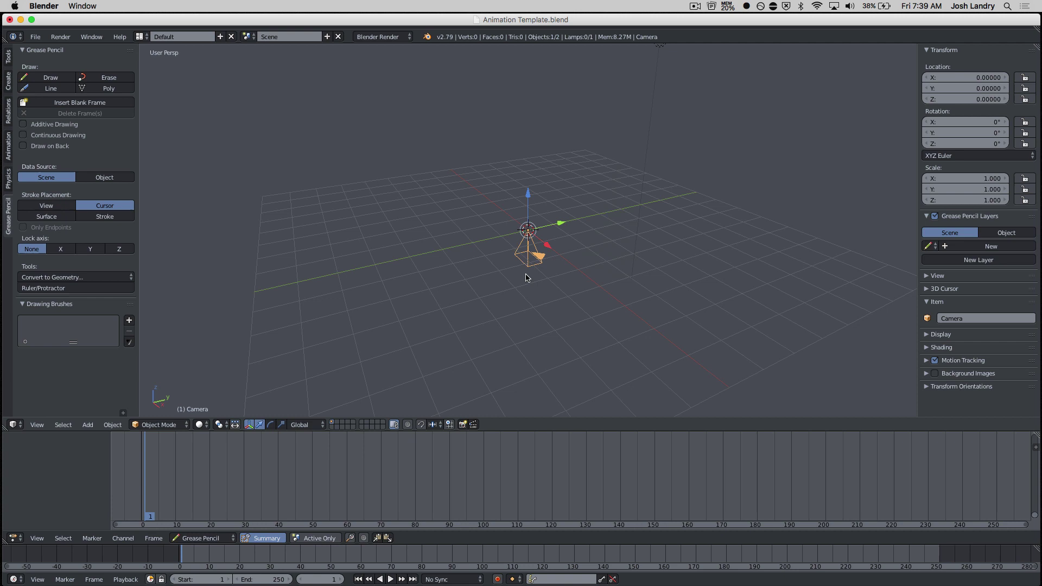
- Rotate the camera 90° about the global X axis and move it back along Y to about -8.09
{"action": "mouse_move", "coordinate": [527, 269]}
{"action": "middle_mouse_down"}
{"action": "mouse_move", "coordinate": [520, 262]}
{"action": "mouse_move", "coordinate": [516, 277]}
{"action": "middle_mouse_up"}
{"action": "key", "text": "r"}
{"action": "key", "text": "x"}
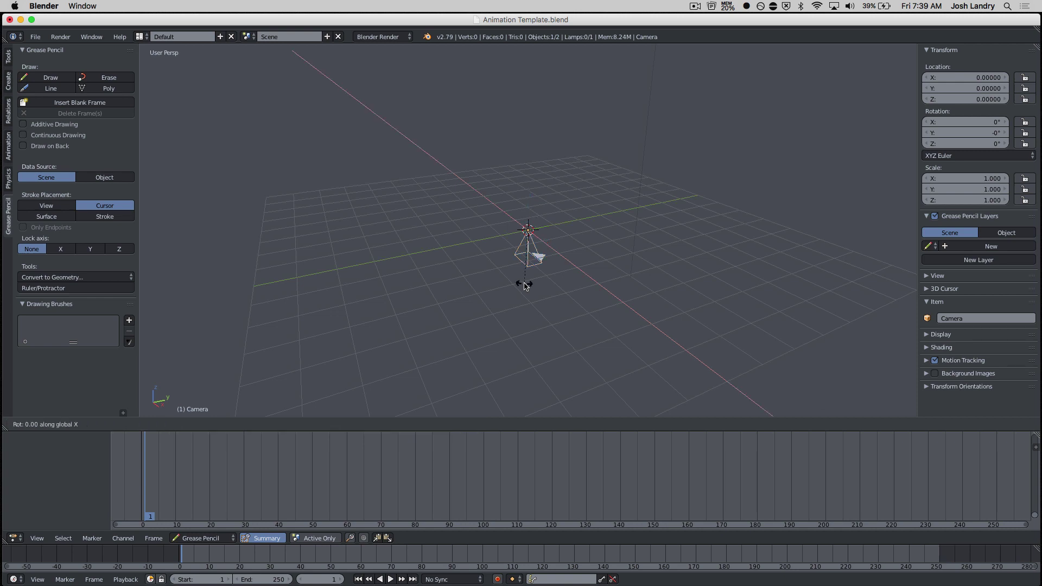
{"action": "type", "text": "90"}
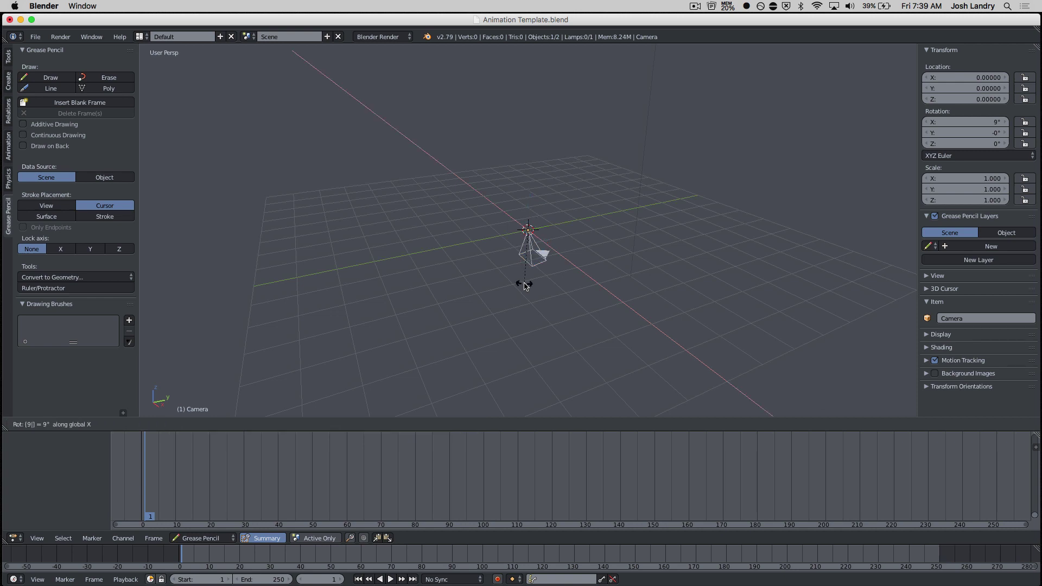
{"action": "key", "text": "Return"}
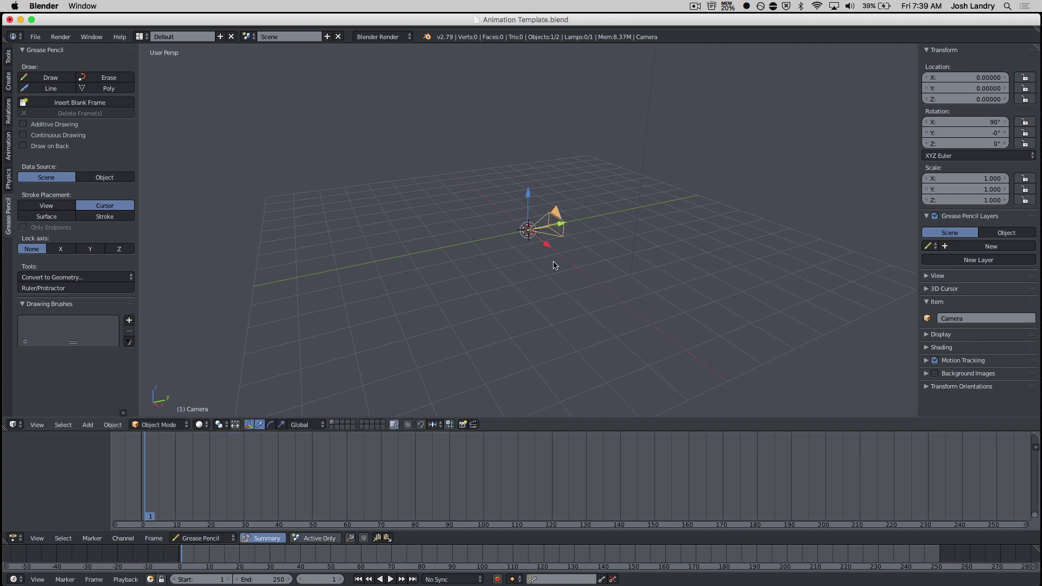
{"action": "left_click_drag", "start_coordinate": [557, 227], "coordinate": [271, 278]}
{"action": "mouse_move", "coordinate": [415, 282]}
{"action": "middle_mouse_down"}
{"action": "mouse_move", "coordinate": [458, 276]}
{"action": "mouse_move", "coordinate": [412, 286]}
{"action": "middle_mouse_up"}
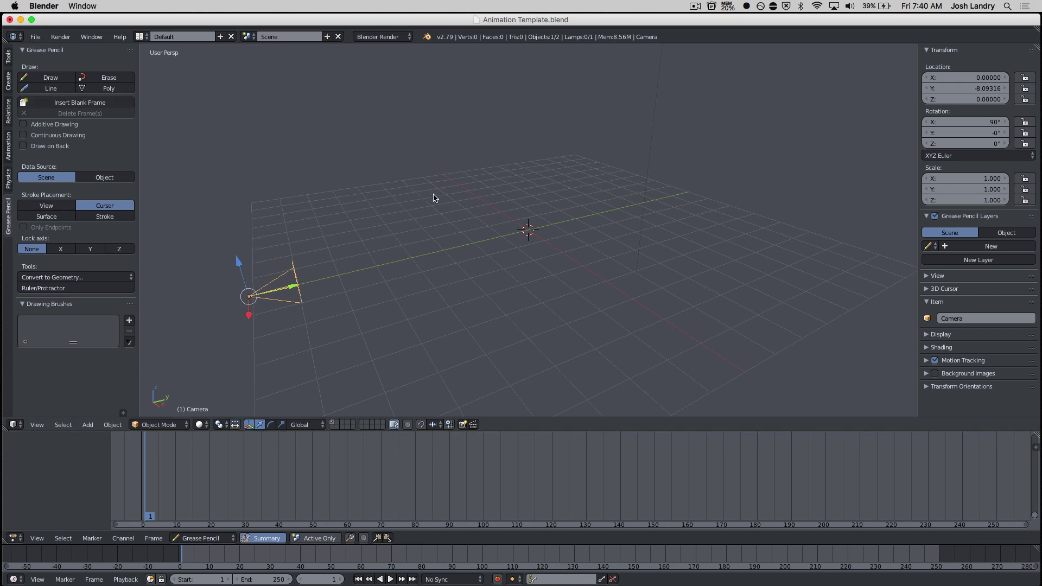
- Search the add-ons in the user preferences for "images" and check whether Import Images as Planes is enabled
{"action": "key", "text": "shift+a"}
{"action": "mouse_move", "coordinate": [434, 198]}
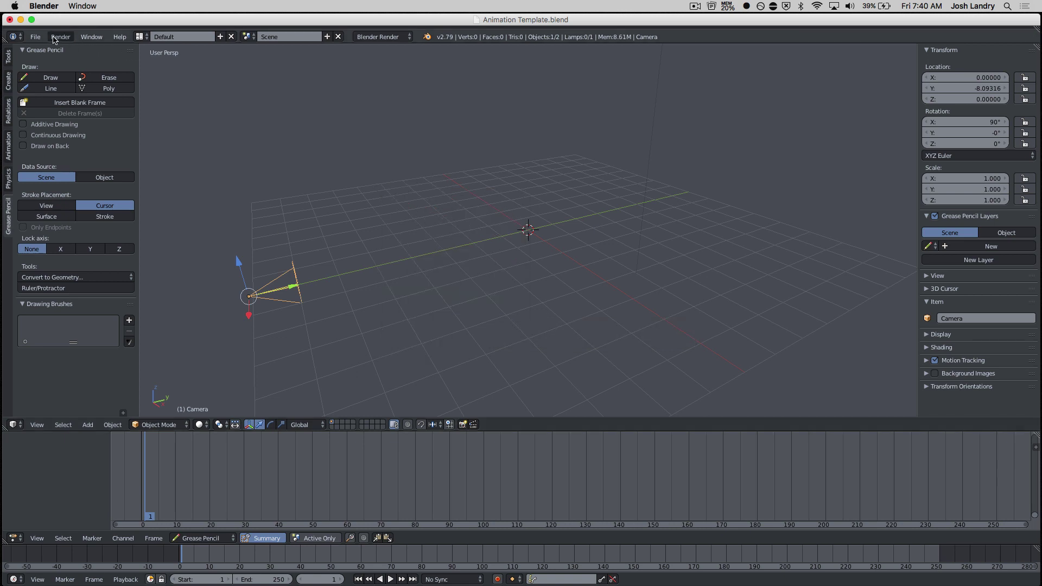
{"action": "left_click", "coordinate": [36, 37]}
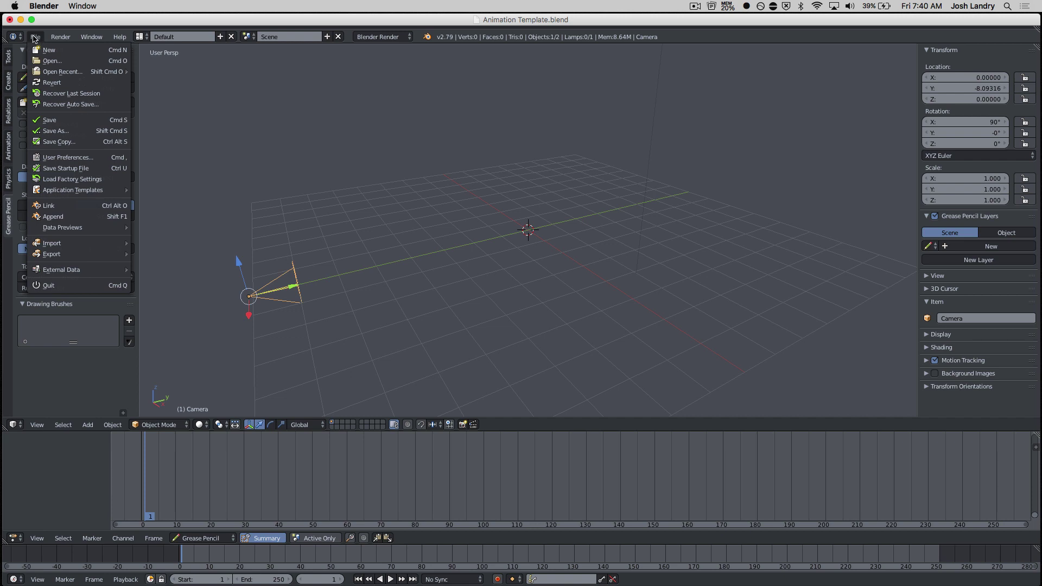
{"action": "left_click", "coordinate": [55, 157]}
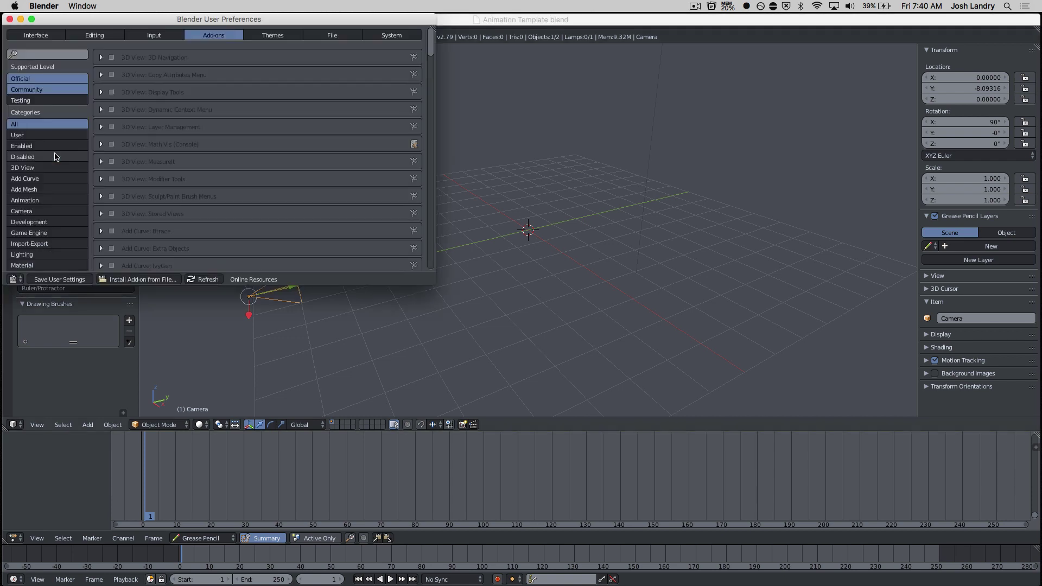
{"action": "left_click_drag", "start_coordinate": [274, 28], "coordinate": [464, 97]}
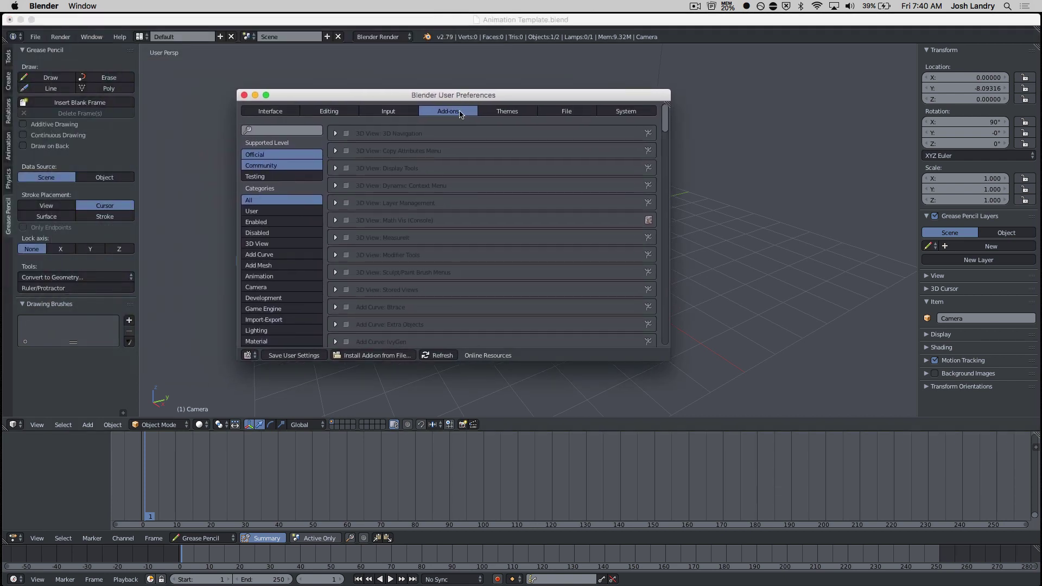
{"action": "left_click", "coordinate": [276, 131]}
{"action": "type", "text": "images"}
{"action": "key", "text": "Return"}
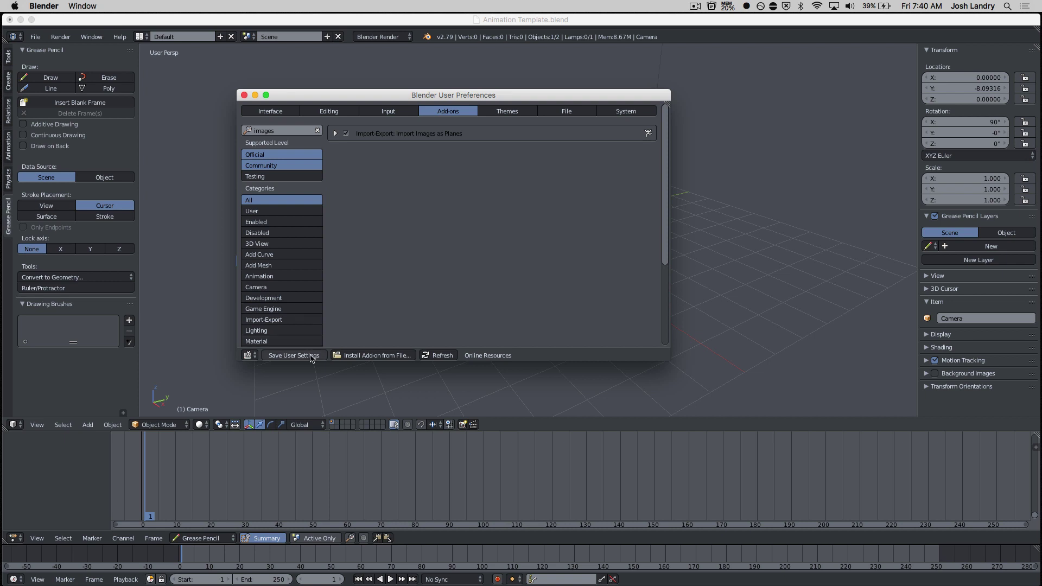
{"action": "left_click", "coordinate": [245, 95]}
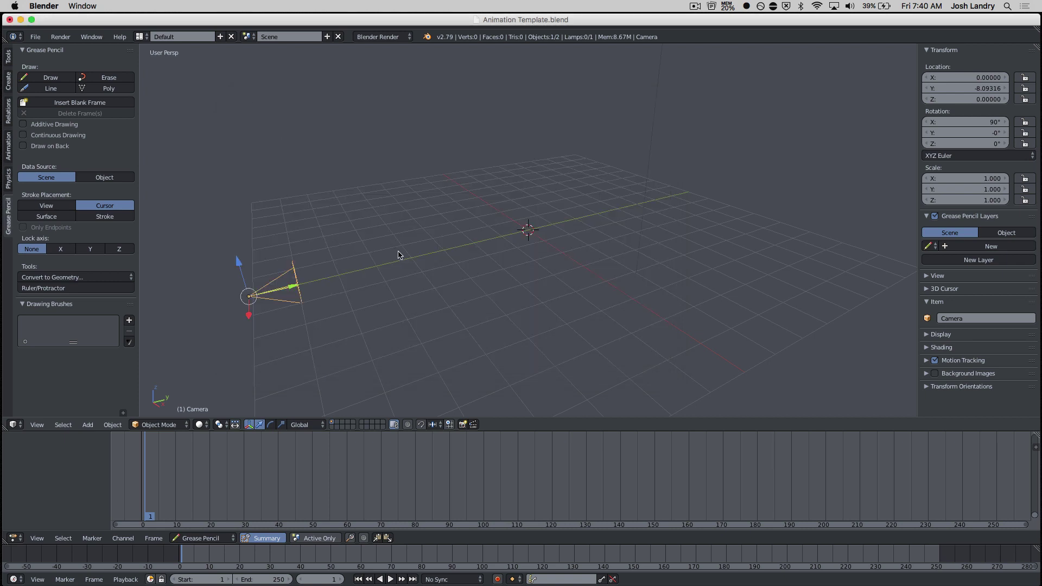
- Import Dance Rotoscope 2.mp4 from the Desktop as an image plane with the Shadeless material setting
{"action": "key", "text": "shift+a"}
{"action": "mouse_move", "coordinate": [404, 248]}
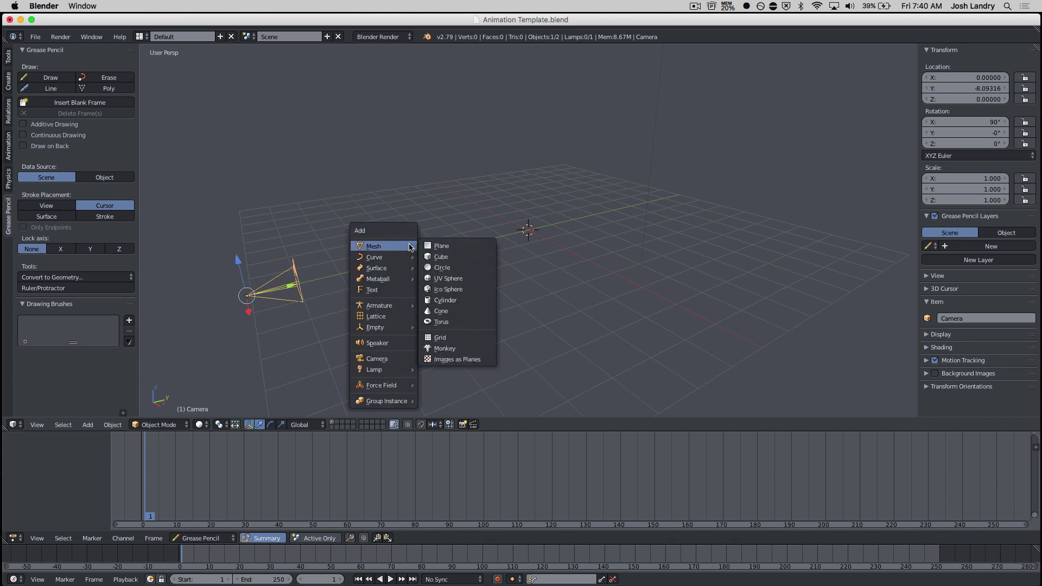
{"action": "left_click", "coordinate": [451, 362]}
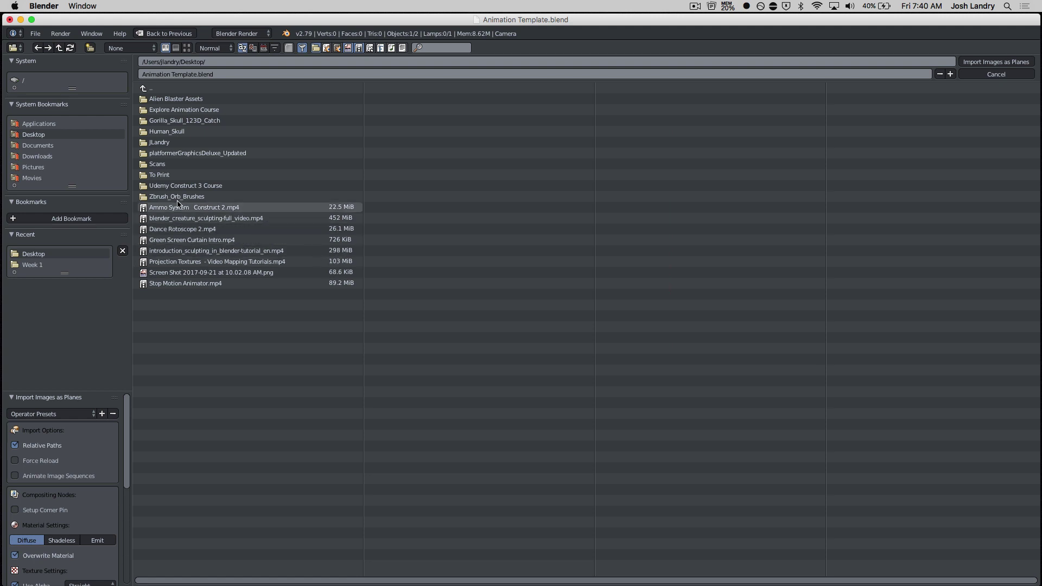
{"action": "left_click", "coordinate": [179, 228]}
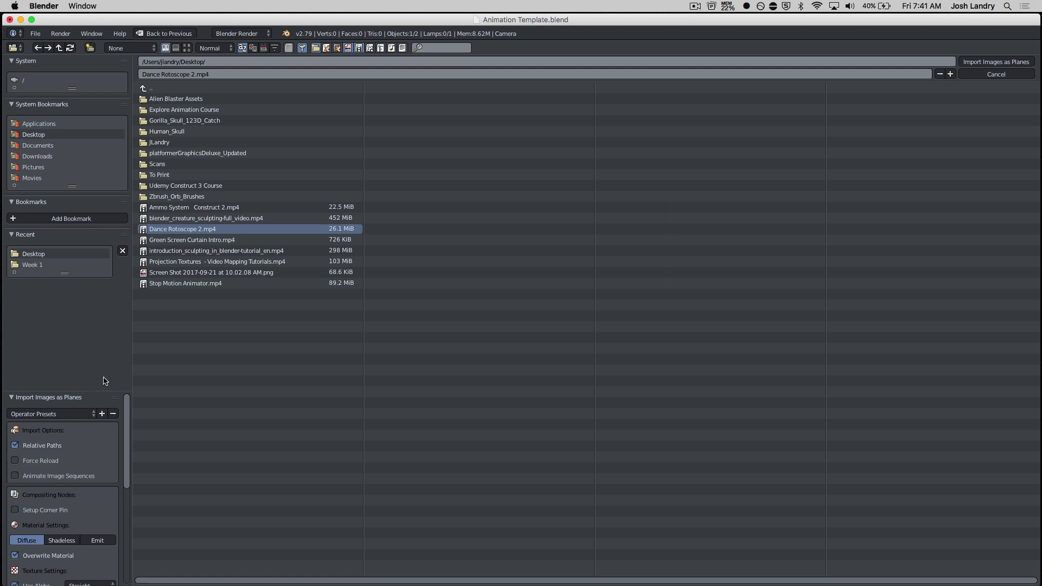
{"action": "left_click_drag", "start_coordinate": [101, 389], "coordinate": [102, 294]}
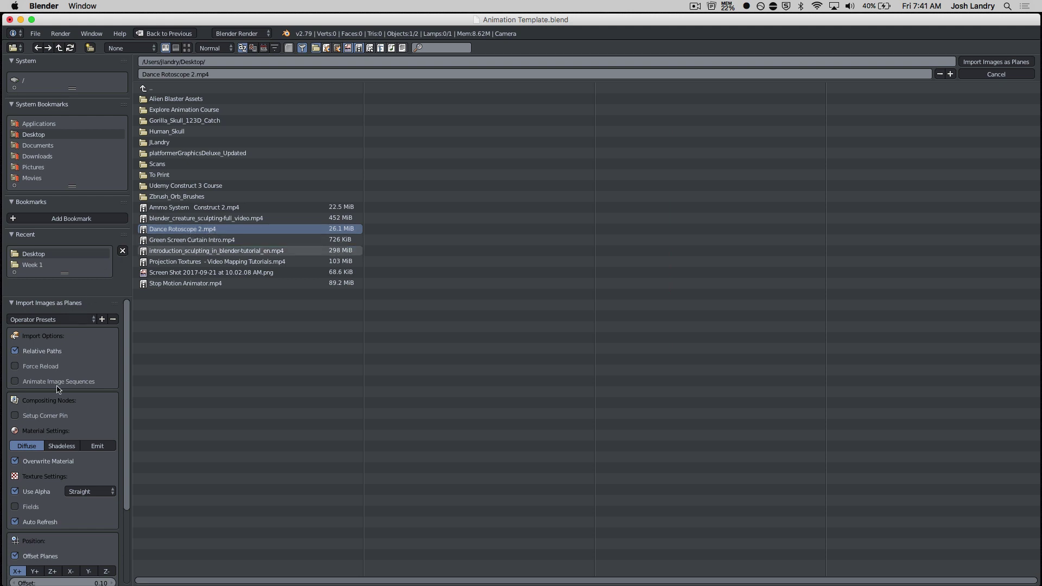
{"action": "scroll", "coordinate": [57, 386], "scroll_direction": "down", "scroll_amount": 3}
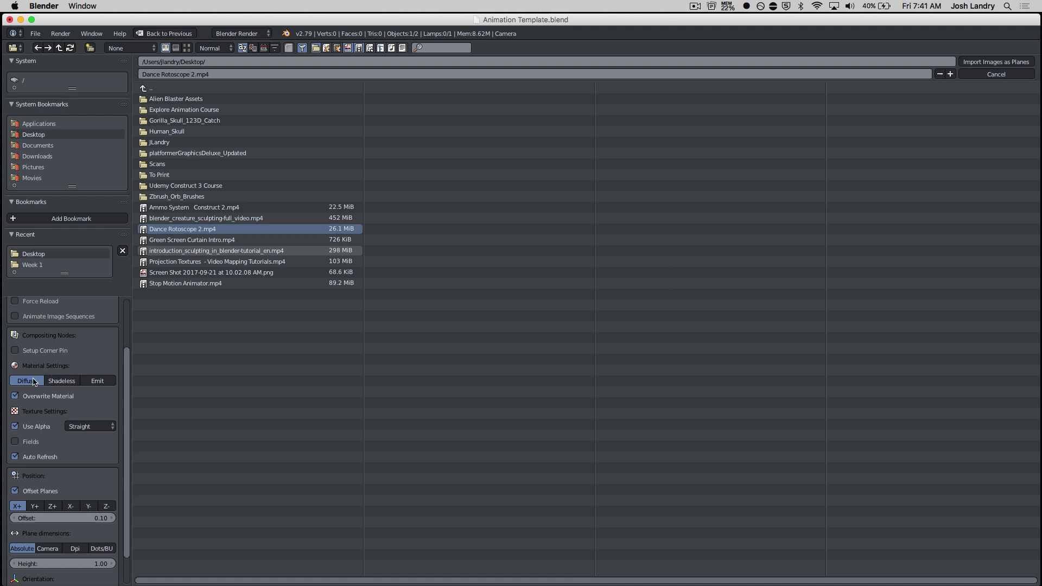
{"action": "left_click", "coordinate": [58, 382]}
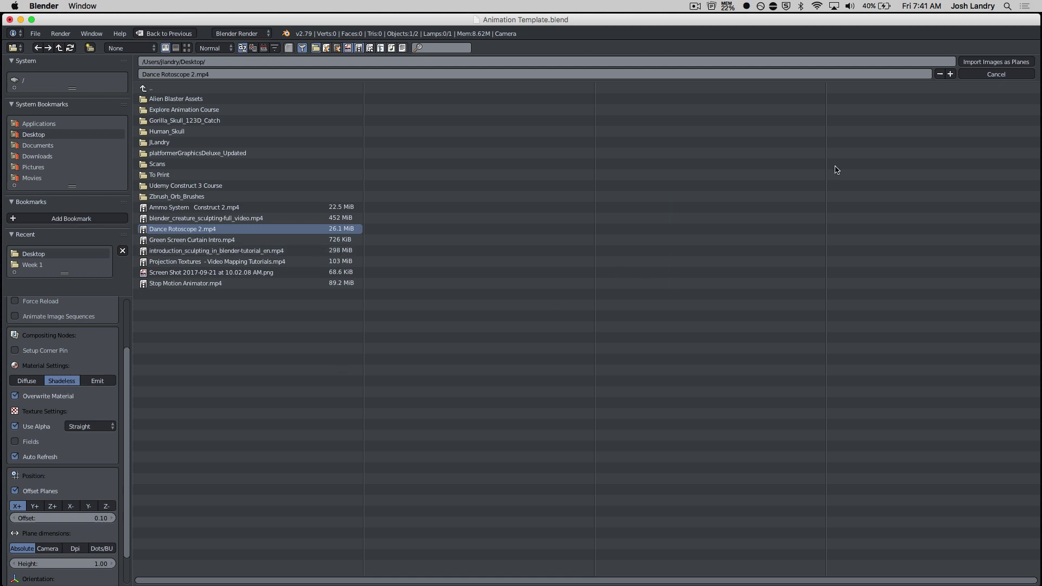
{"action": "left_click", "coordinate": [970, 63]}
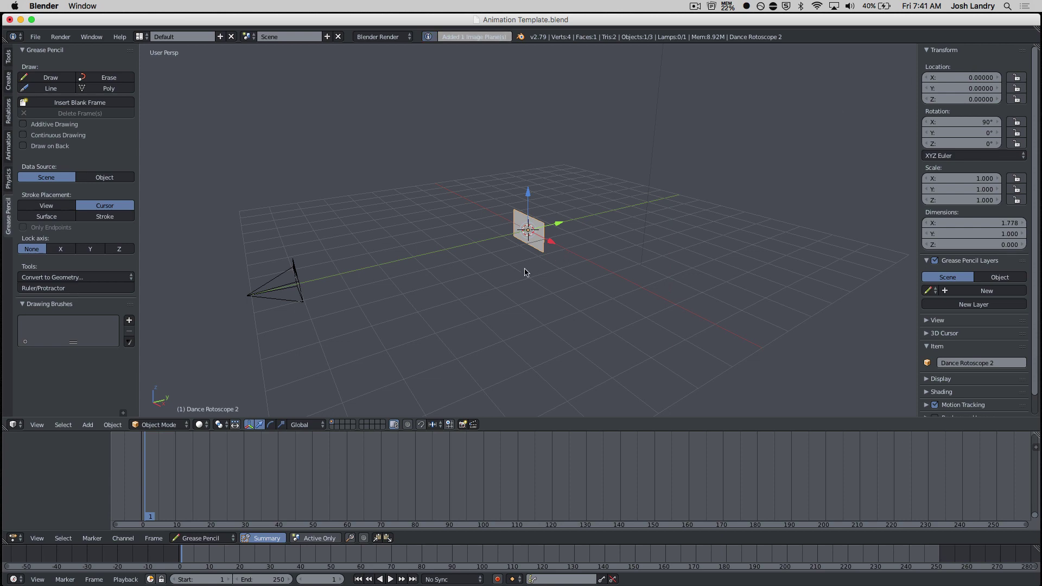
- Move the camera toward the video plane along Y to about -1.91 so that the plane fills the camera frame
{"action": "middle_click_drag", "start_coordinate": [544, 271], "coordinate": [530, 270]}
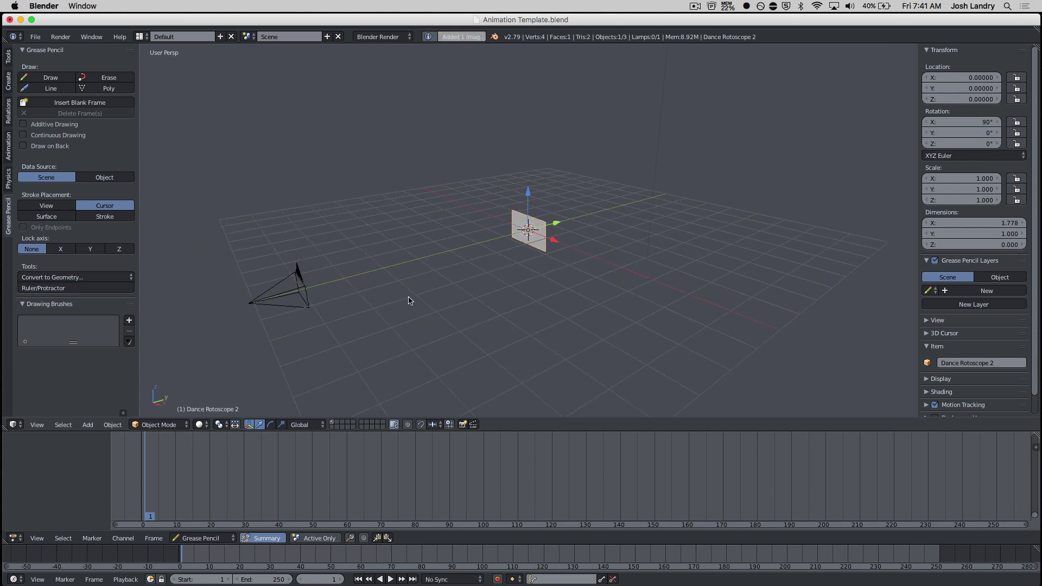
{"action": "key", "text": "KP_0"}
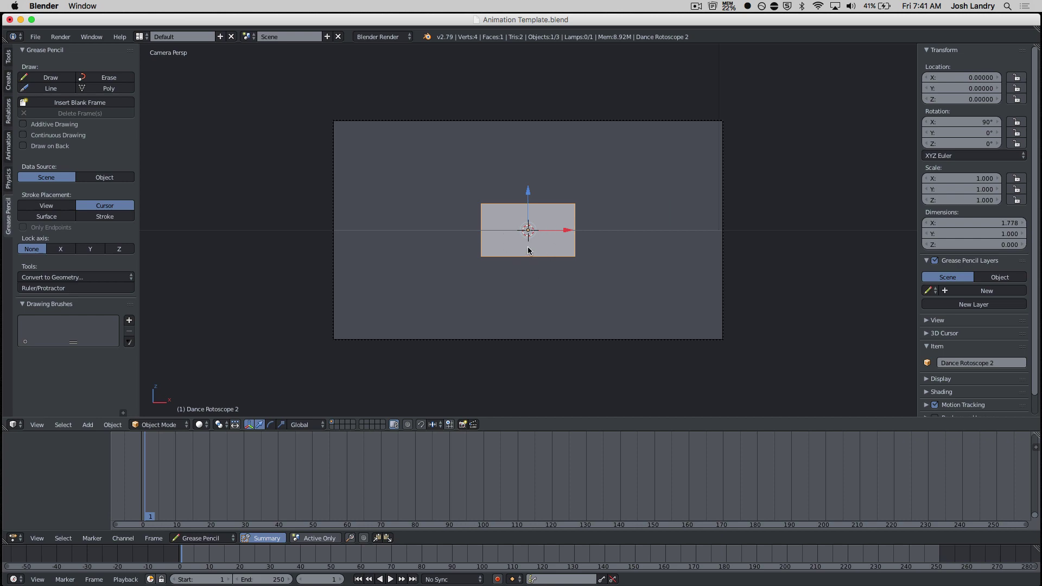
{"action": "middle_click_drag", "start_coordinate": [550, 276], "coordinate": [473, 298]}
{"action": "key", "text": "a"}
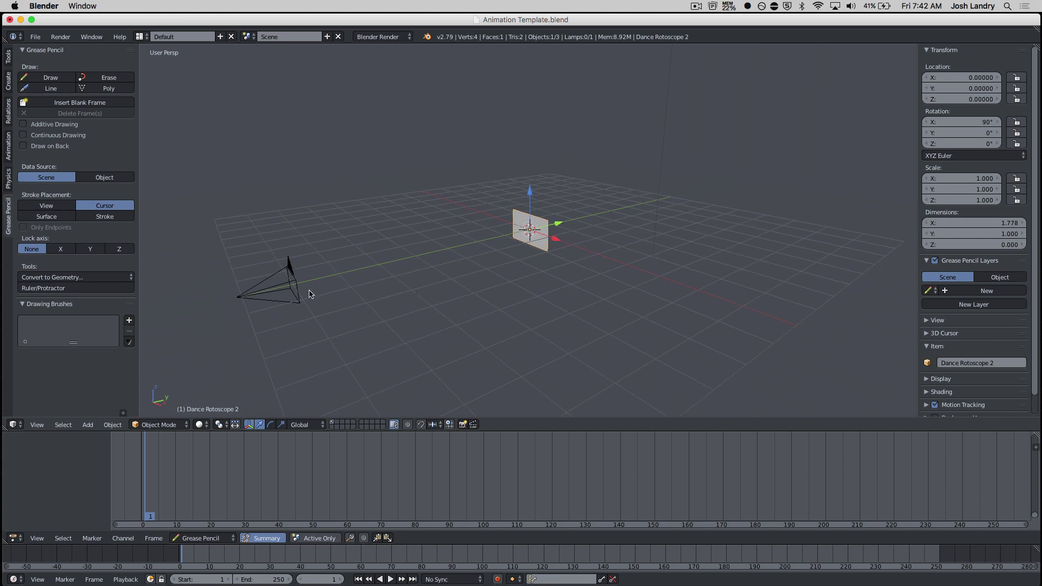
{"action": "right_click", "coordinate": [292, 288]}
{"action": "left_click_drag", "start_coordinate": [282, 288], "coordinate": [402, 267]}
{"action": "key", "text": "KP_0"}
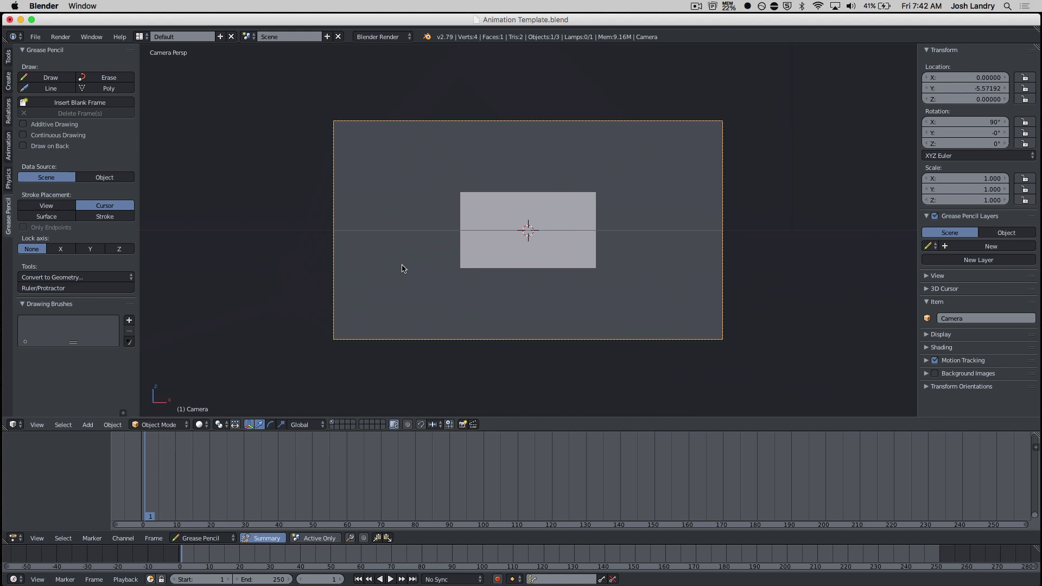
{"action": "key", "text": "g"}
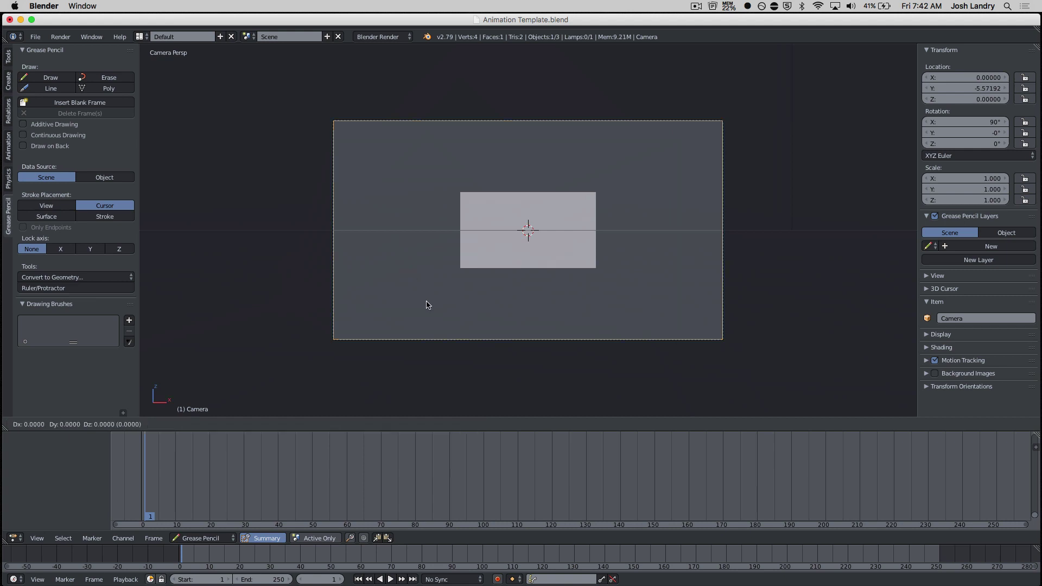
{"action": "key", "text": "y"}
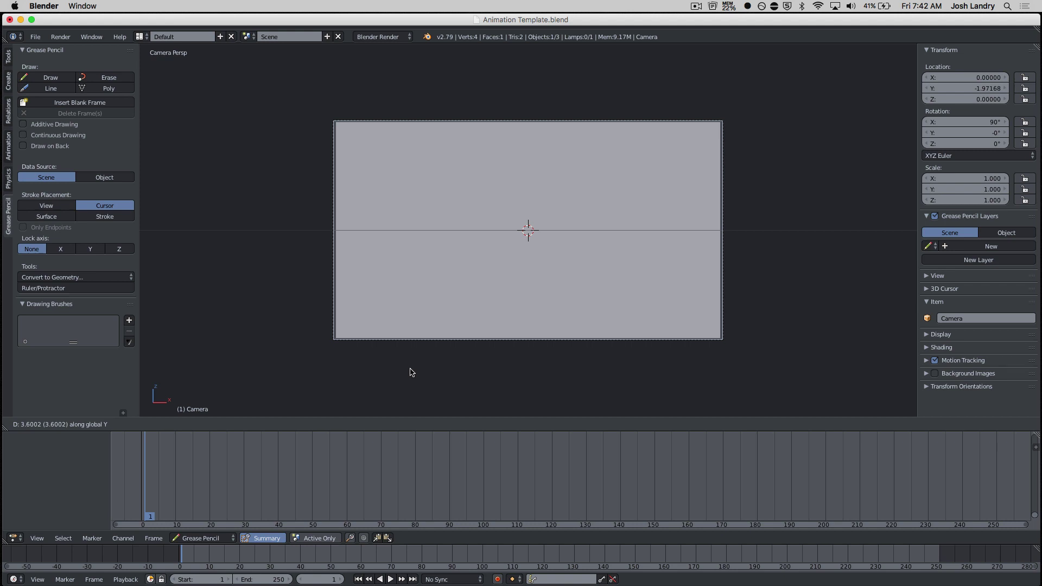
{"action": "left_click", "coordinate": [413, 372]}
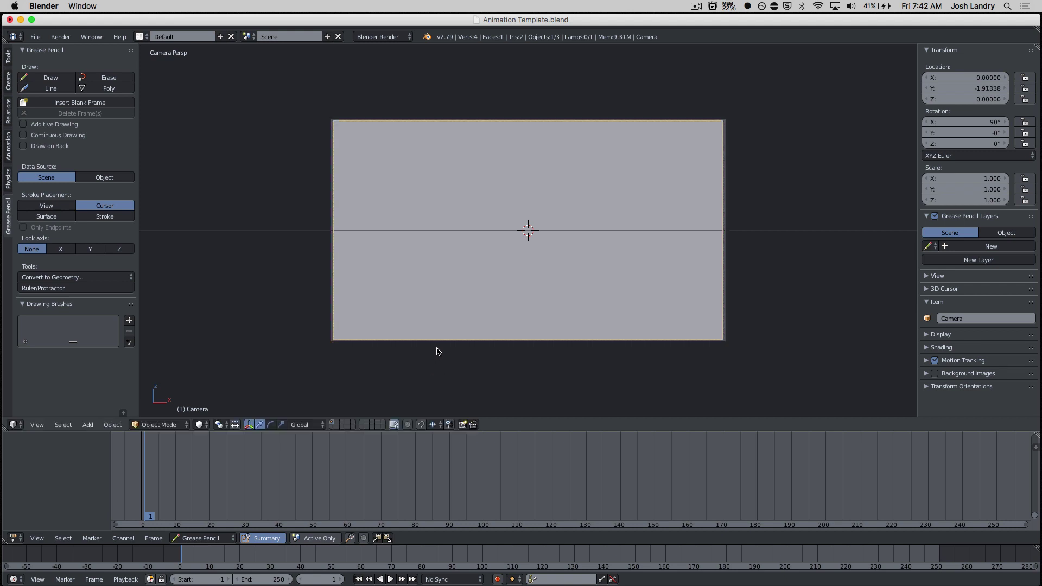
- Select the dance video plane and set the 3D view's viewport shading to Material
{"action": "middle_click_drag", "start_coordinate": [538, 272], "coordinate": [487, 289]}
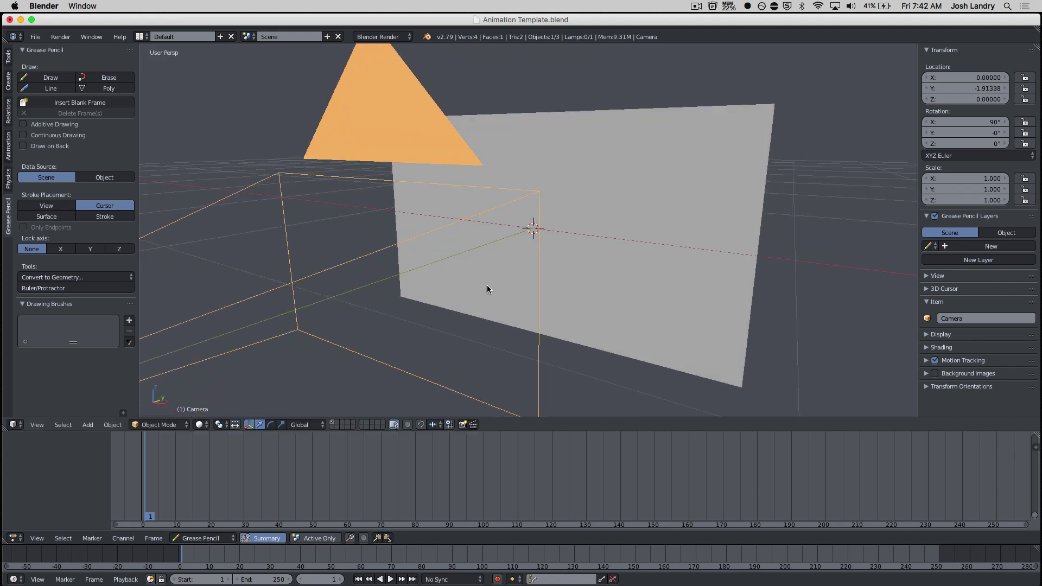
{"action": "scroll", "coordinate": [486, 288], "scroll_direction": "down", "scroll_amount": 5}
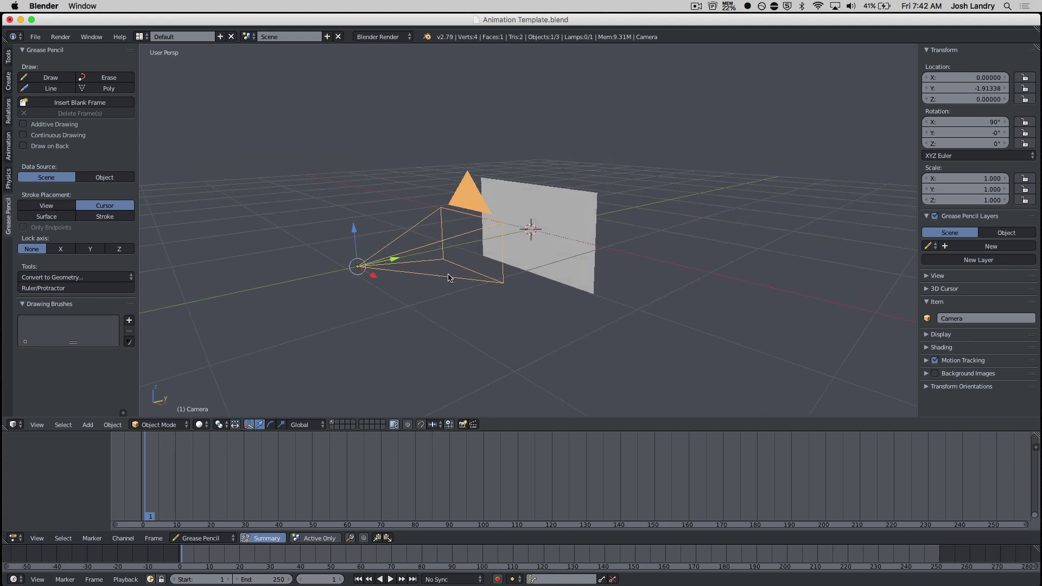
{"action": "right_click", "coordinate": [553, 243]}
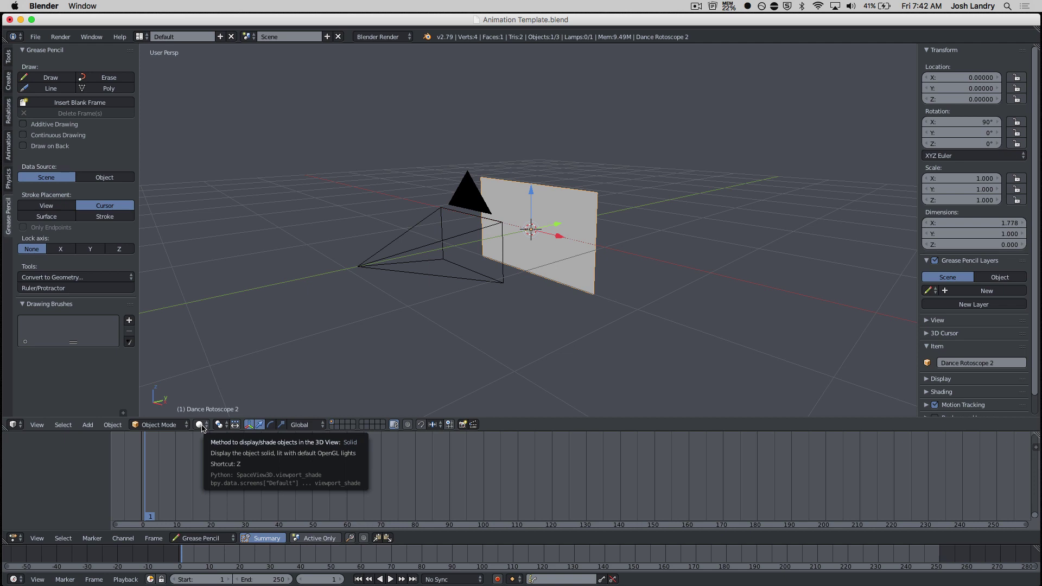
{"action": "left_click", "coordinate": [200, 425]}
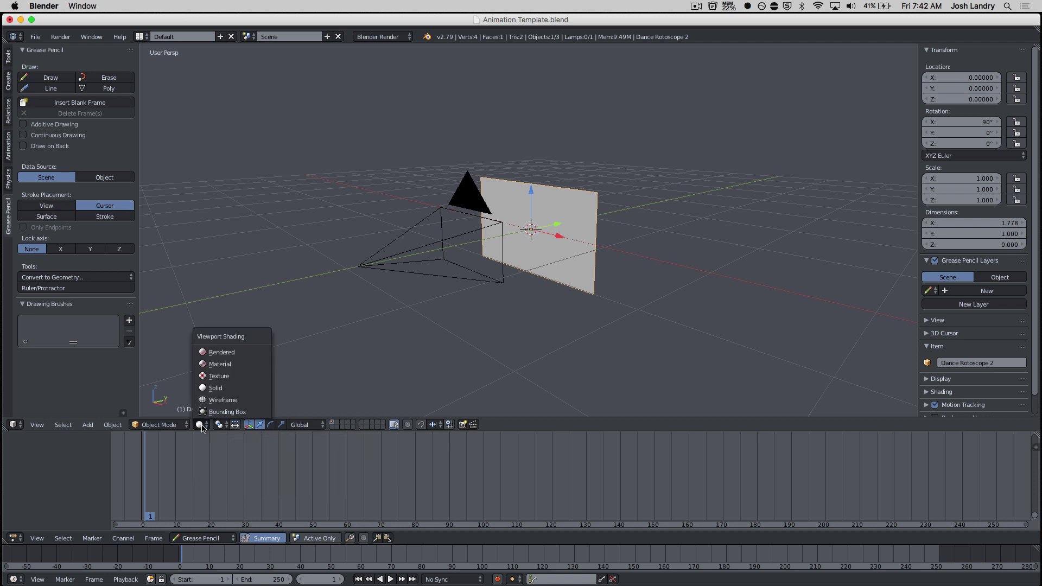
{"action": "left_click", "coordinate": [213, 365]}
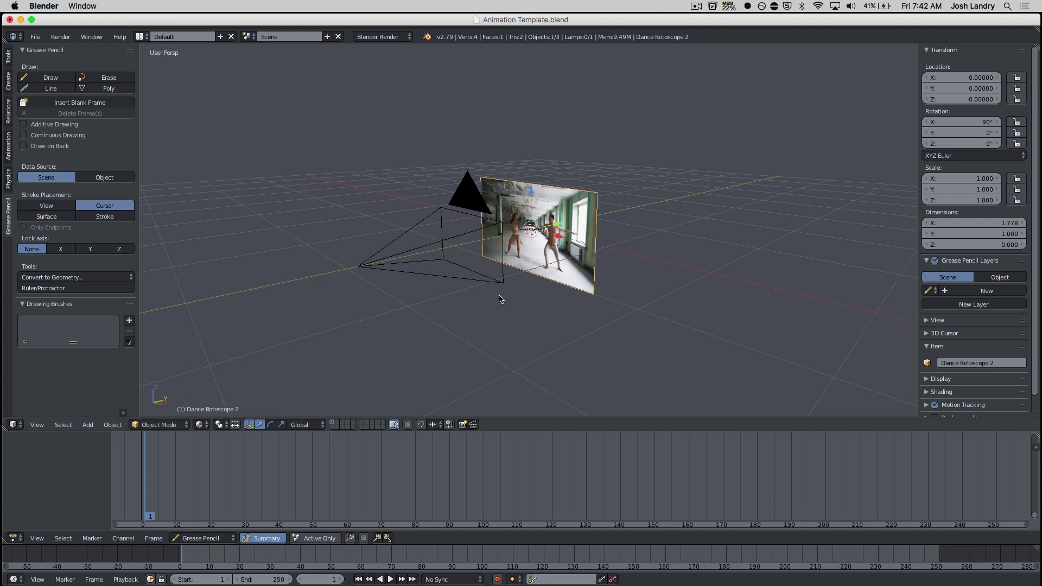
- Play and scrub through the dance video on the plane, and return to frame 1
{"action": "scroll", "coordinate": [499, 299], "scroll_direction": "up", "scroll_amount": 4}
{"action": "key", "text": "alt+a"}
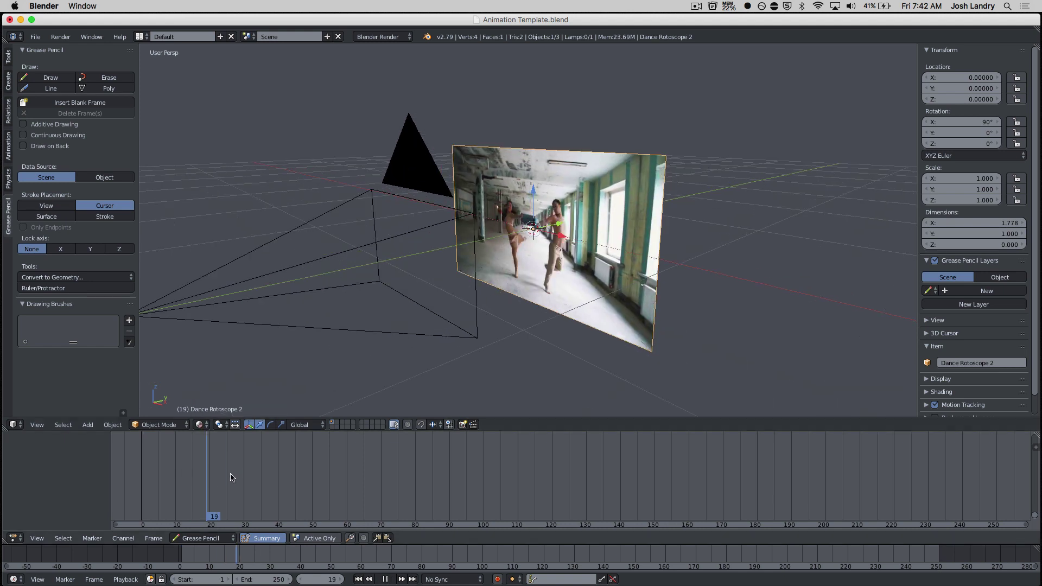
{"action": "left_click_drag", "start_coordinate": [302, 476], "coordinate": [531, 453]}
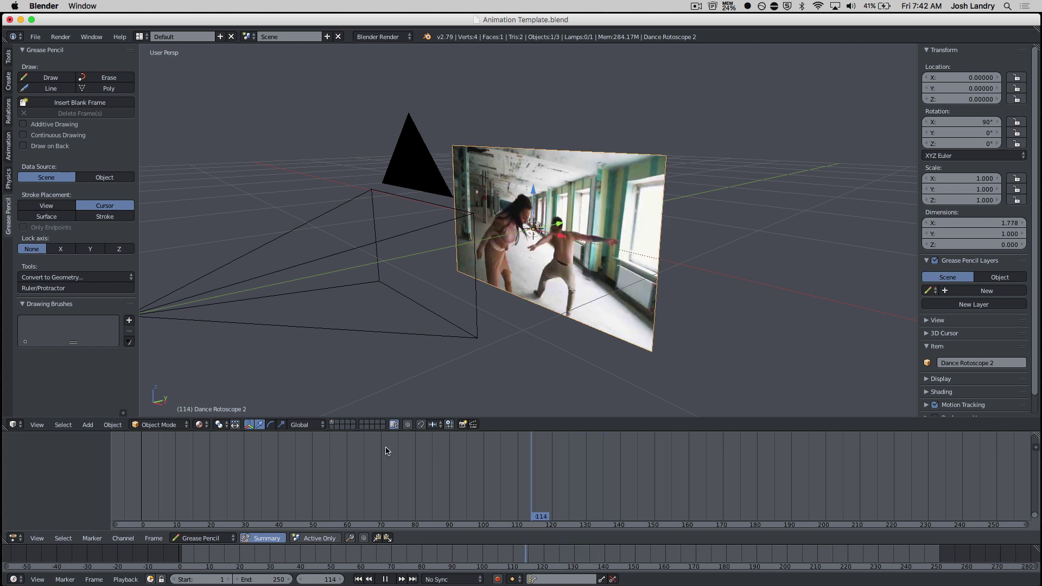
{"action": "left_click_drag", "start_coordinate": [385, 451], "coordinate": [367, 453]}
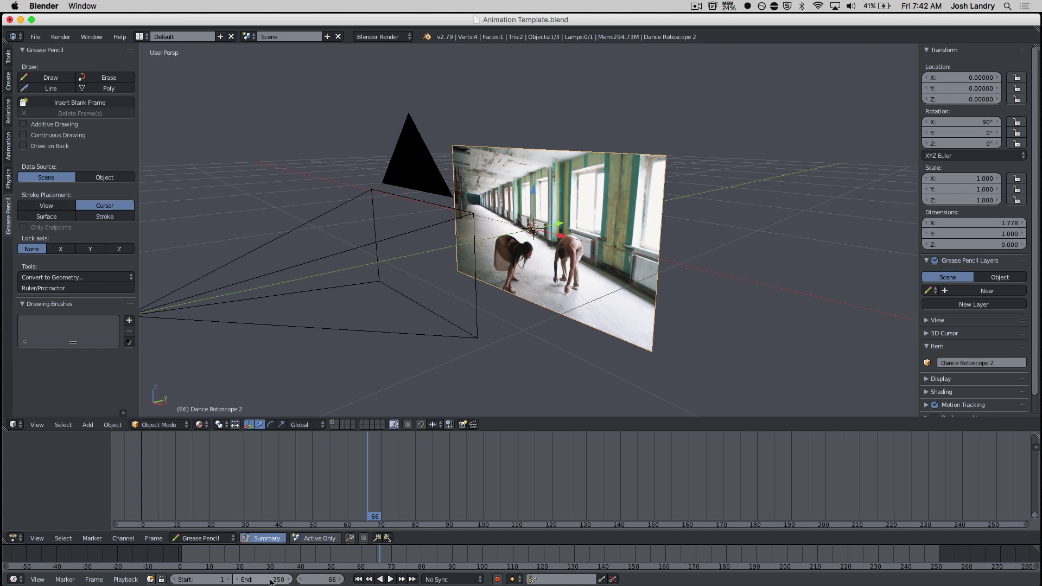
{"action": "left_click_drag", "start_coordinate": [367, 477], "coordinate": [239, 477]}
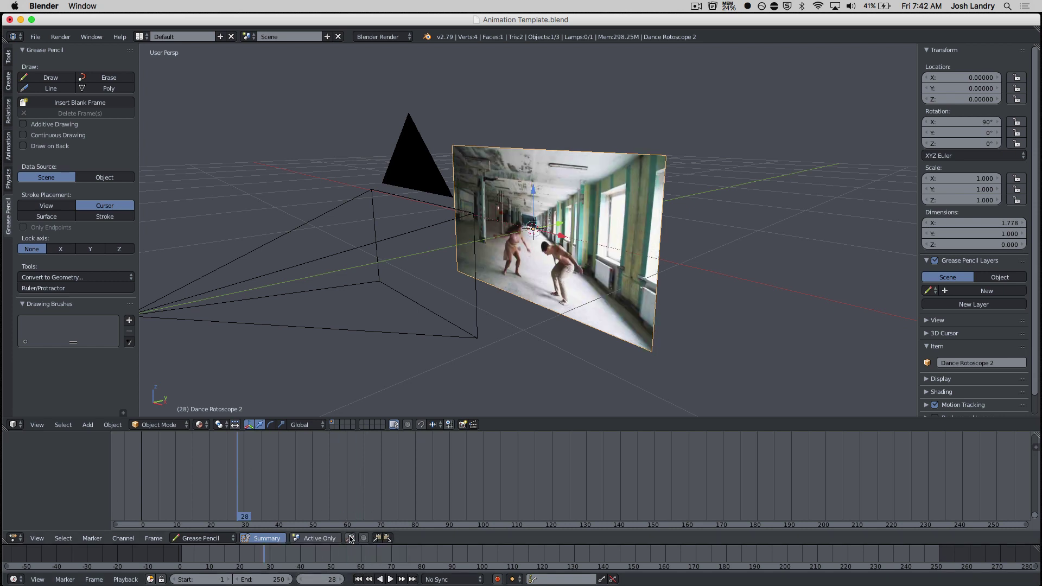
{"action": "left_click", "coordinate": [358, 579]}
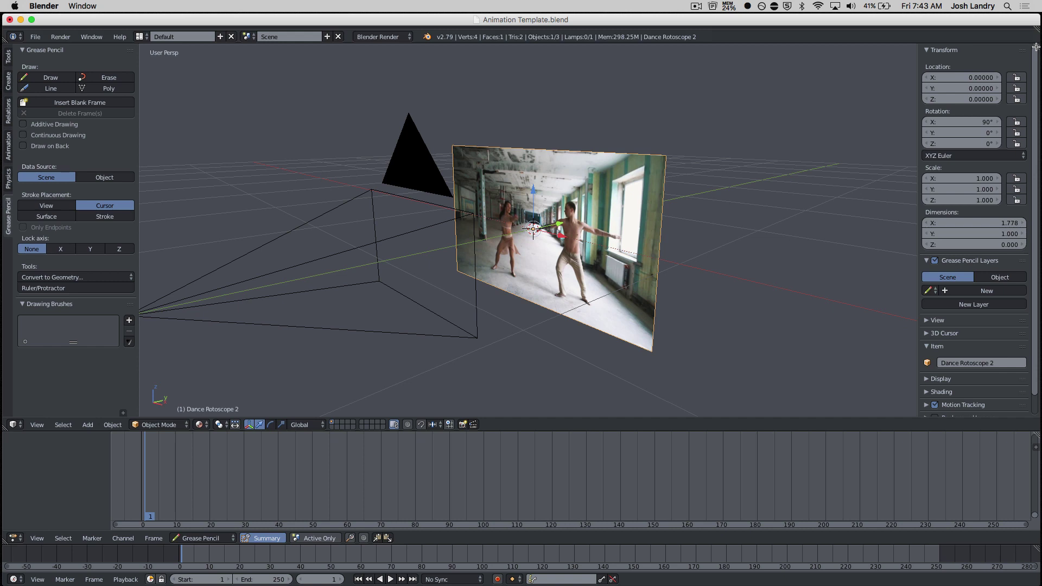
- Split the 3D view to add a narrow Properties editor beside it, and hide the 3D view's transform sidebar
{"action": "left_click_drag", "start_coordinate": [1035, 44], "coordinate": [657, 70]}
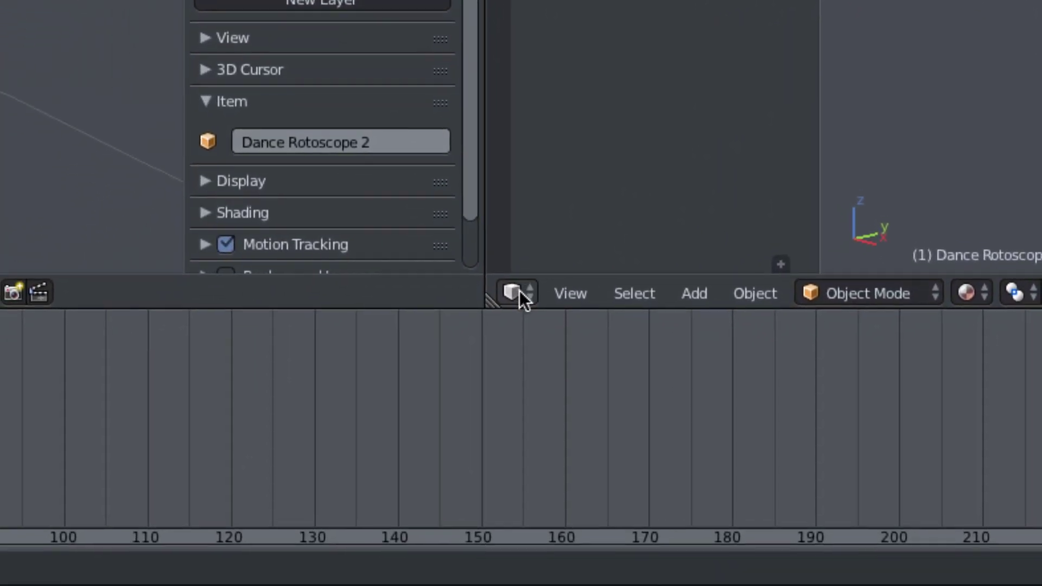
{"action": "left_click", "coordinate": [520, 291]}
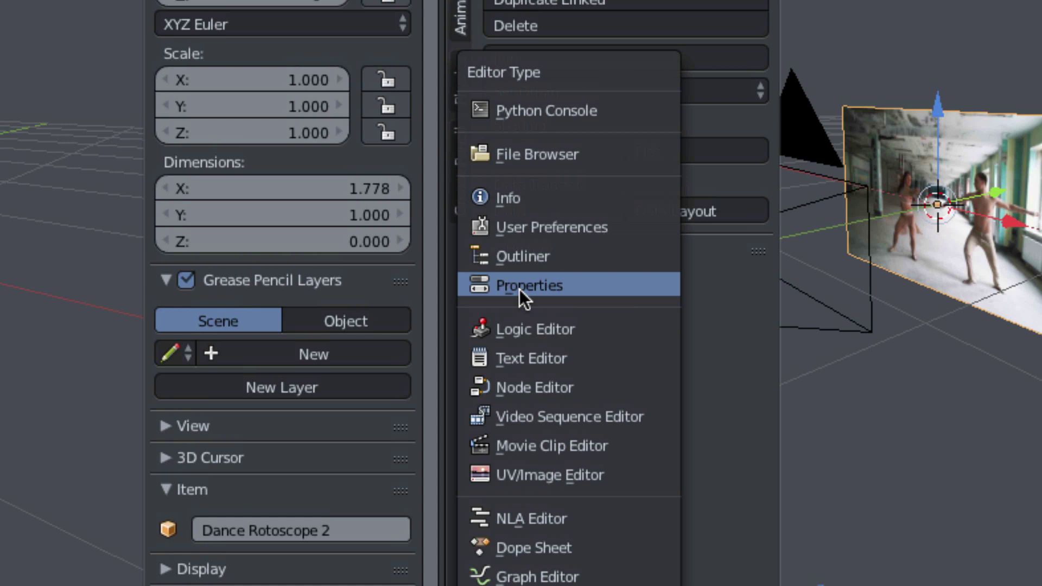
{"action": "left_click", "coordinate": [519, 112]}
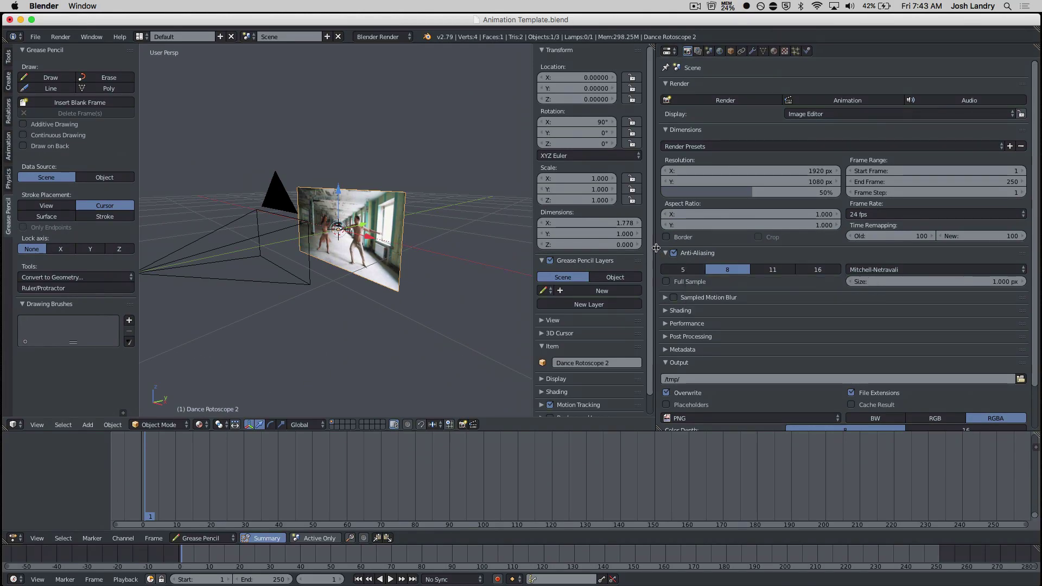
{"action": "left_click_drag", "start_coordinate": [658, 248], "coordinate": [866, 241]}
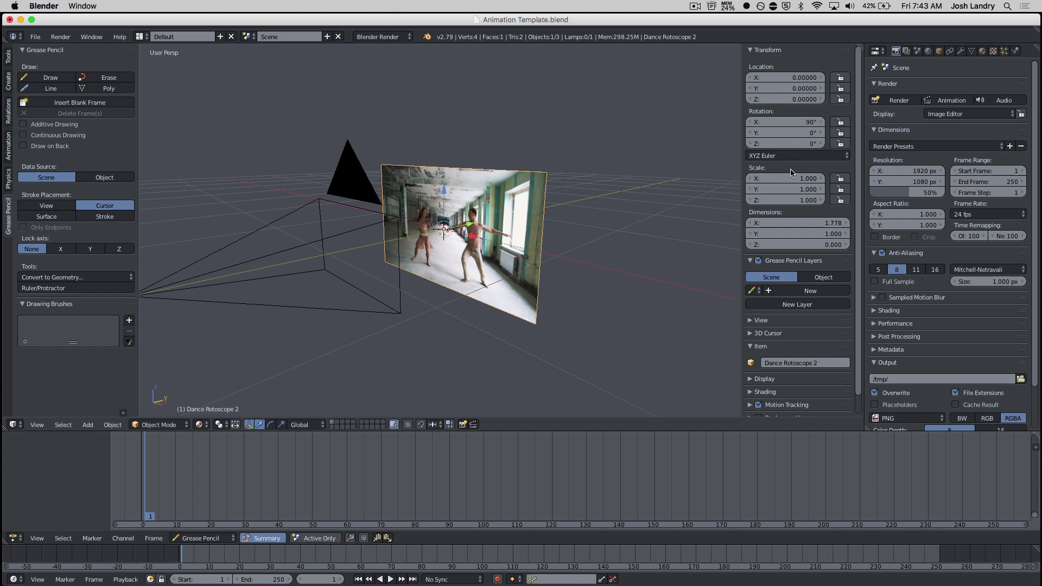
{"action": "key", "text": "n"}
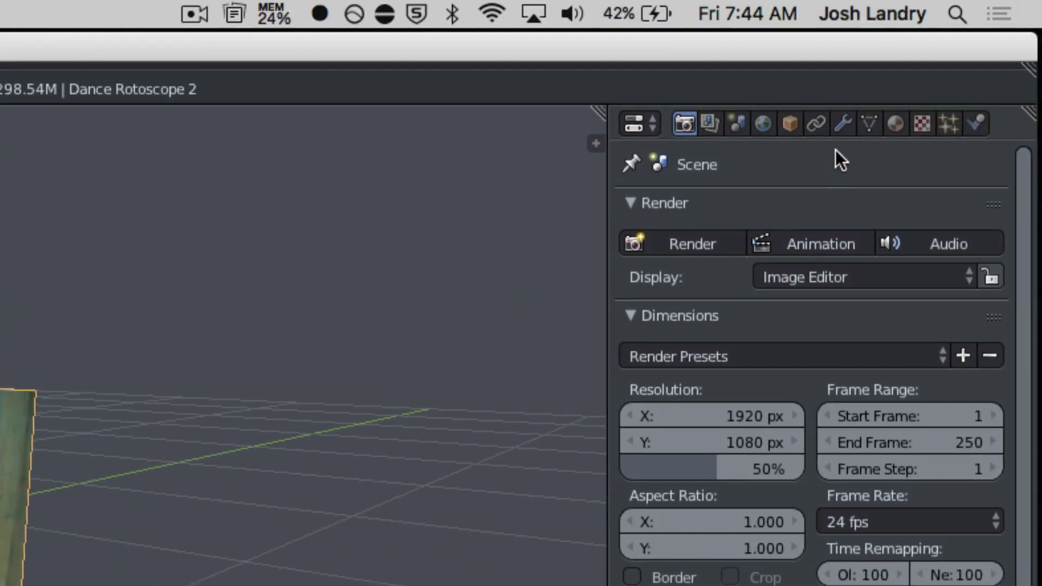
- Look up the movie's frame count in the plane's texture settings and set the scene's end frame to 453
{"action": "left_click", "coordinate": [923, 128]}
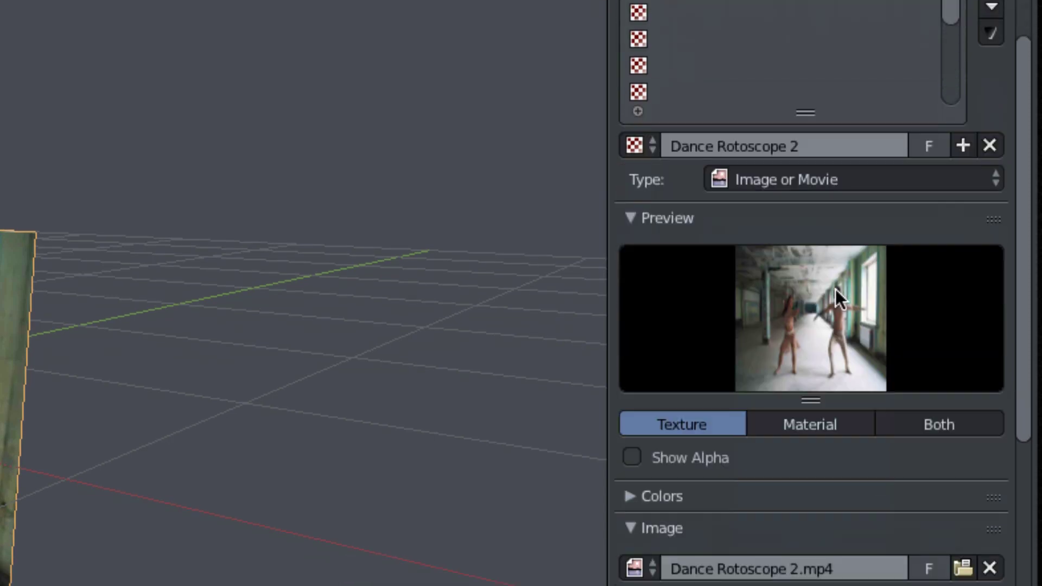
{"action": "scroll", "coordinate": [836, 289], "scroll_direction": "down", "scroll_amount": 5}
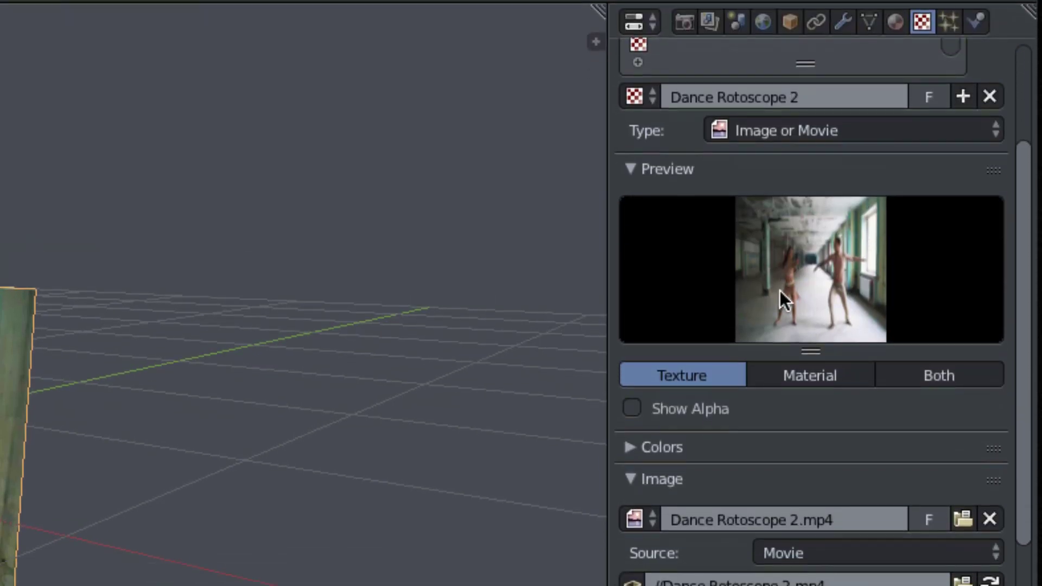
{"action": "scroll", "coordinate": [779, 290], "scroll_direction": "down", "scroll_amount": 12}
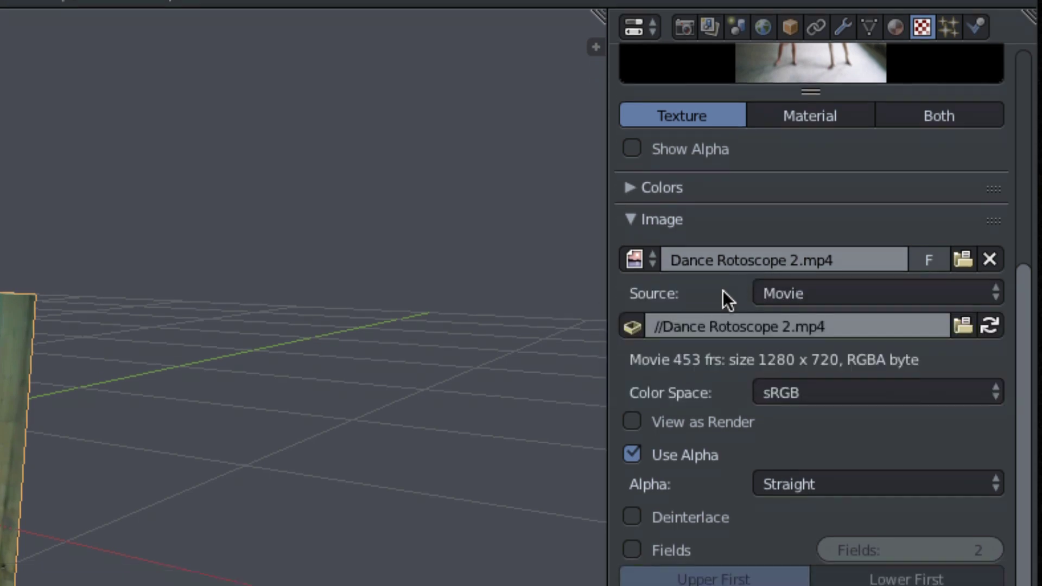
{"action": "scroll", "coordinate": [727, 293], "scroll_direction": "down", "scroll_amount": 7}
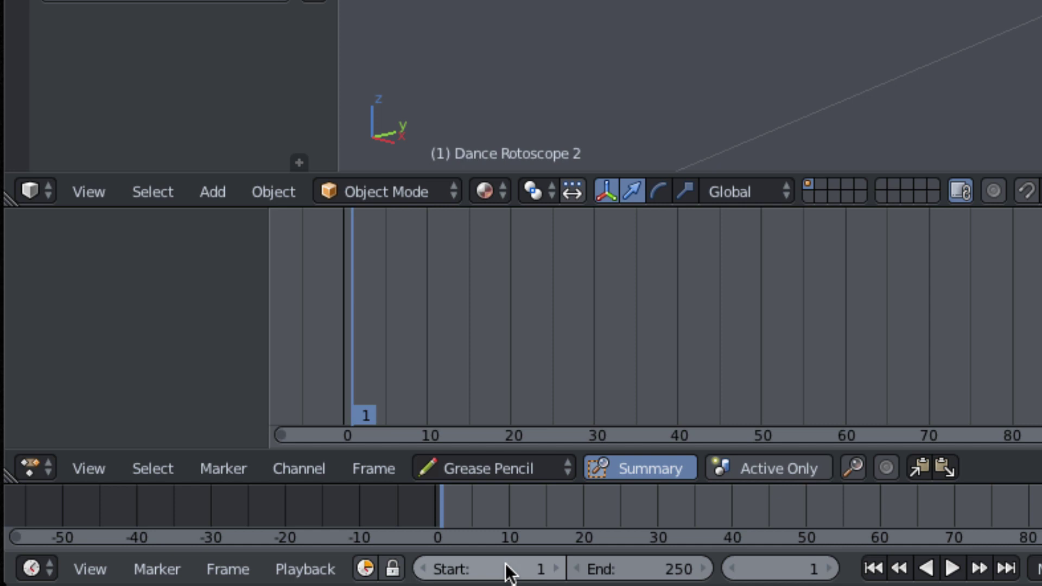
{"action": "left_click", "coordinate": [518, 569]}
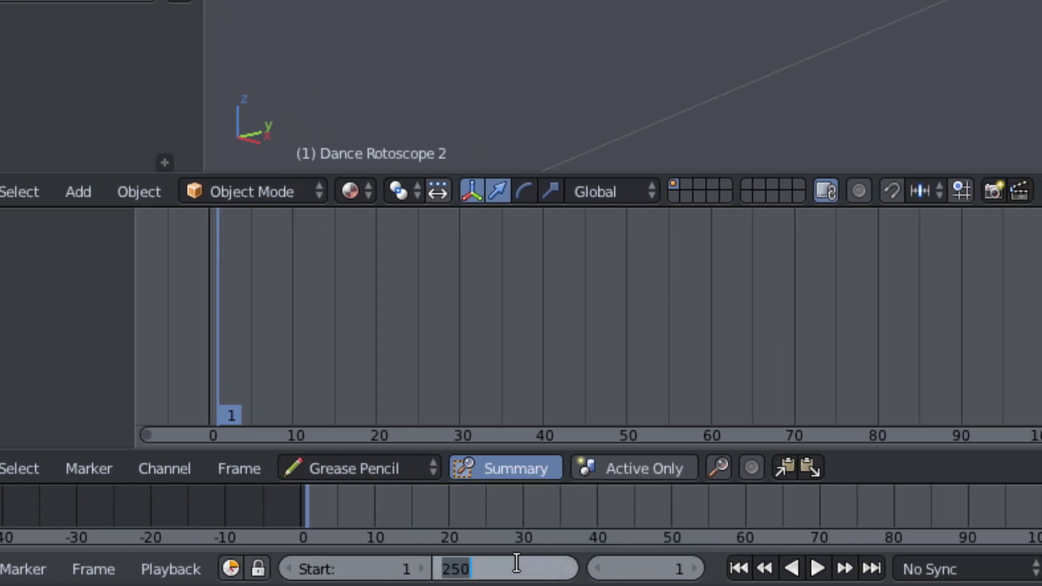
{"action": "type", "text": "453"}
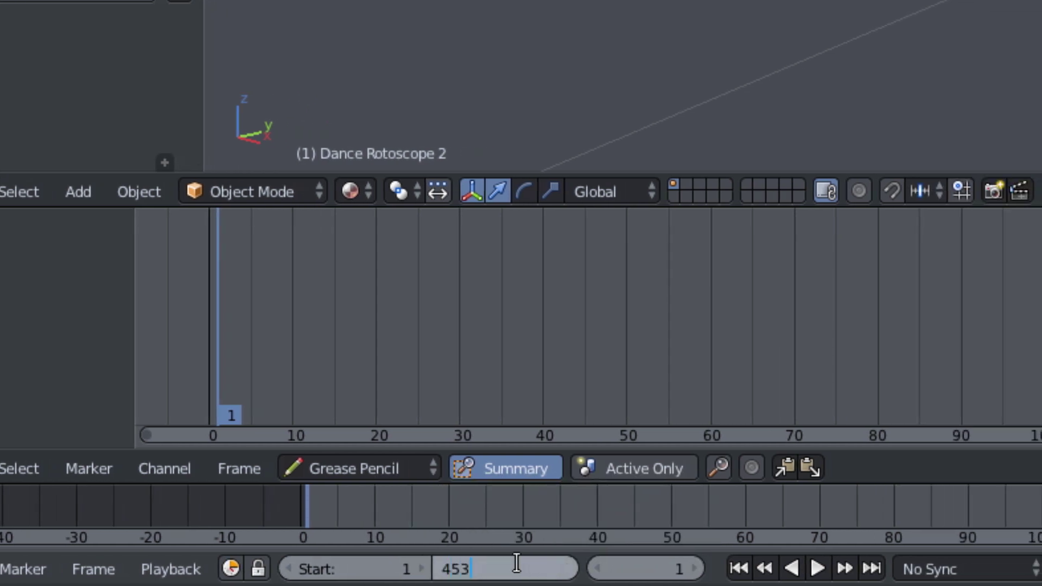
{"action": "key", "text": "Return"}
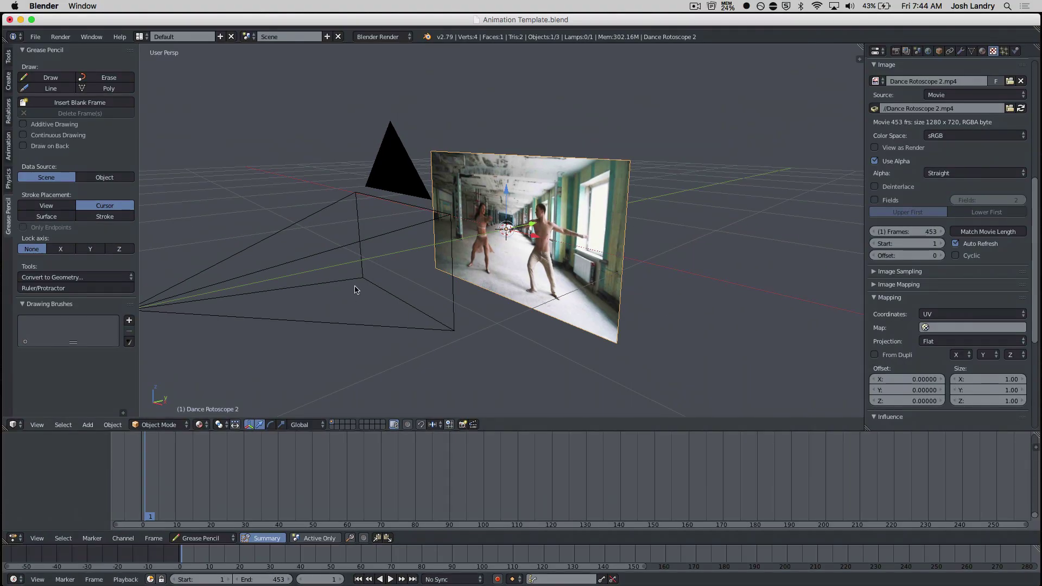
- Show the scene's full frame range in the timeline and scrub the footage back to frame 1
{"action": "scroll", "coordinate": [442, 484], "scroll_direction": "down", "scroll_amount": 2}
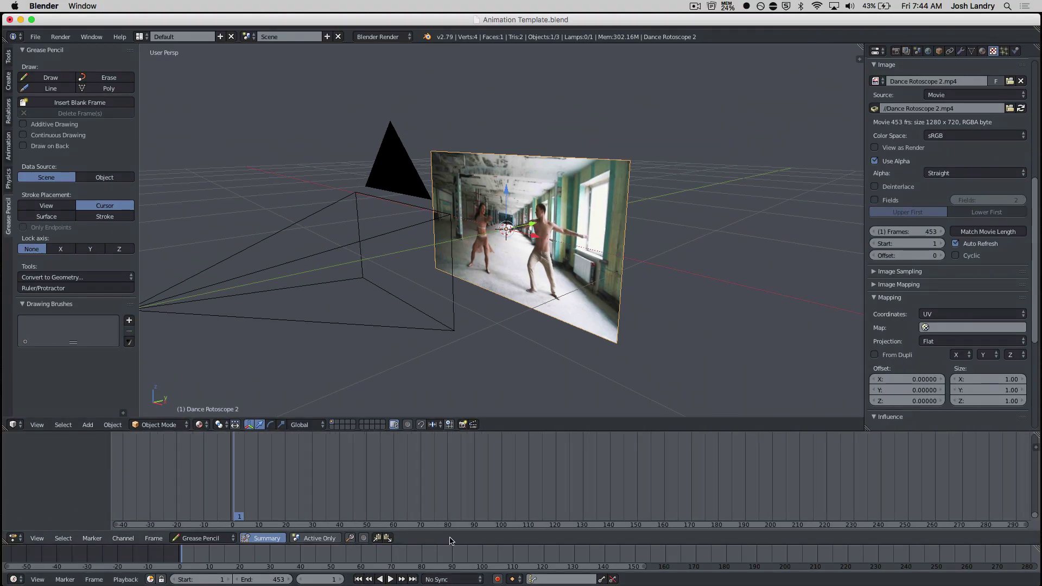
{"action": "scroll", "coordinate": [493, 554], "scroll_direction": "down", "scroll_amount": 2}
{"action": "scroll", "coordinate": [498, 553], "scroll_direction": "down", "scroll_amount": 5}
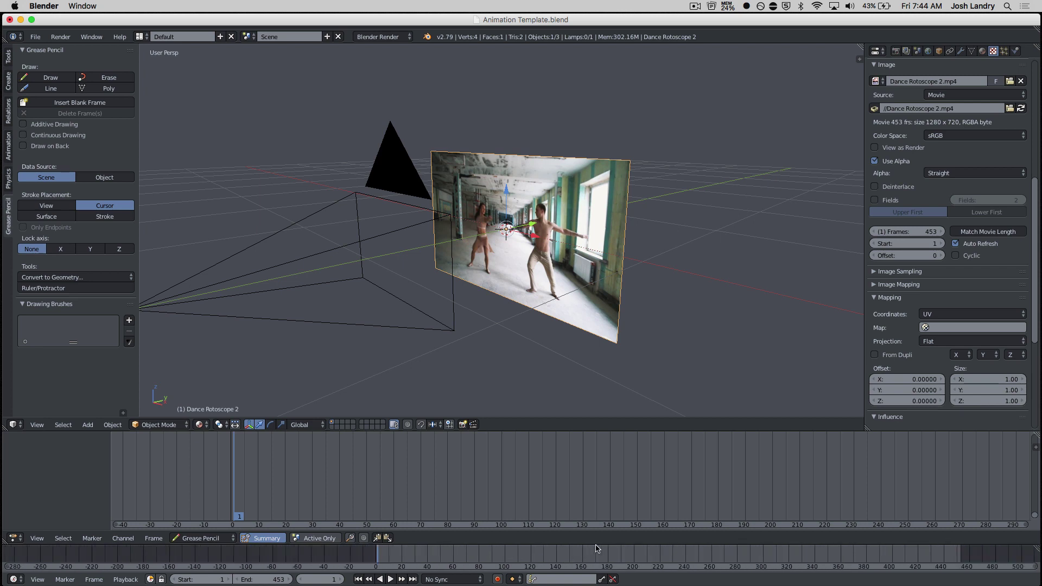
{"action": "scroll", "coordinate": [622, 554], "scroll_direction": "right", "scroll_amount": 5}
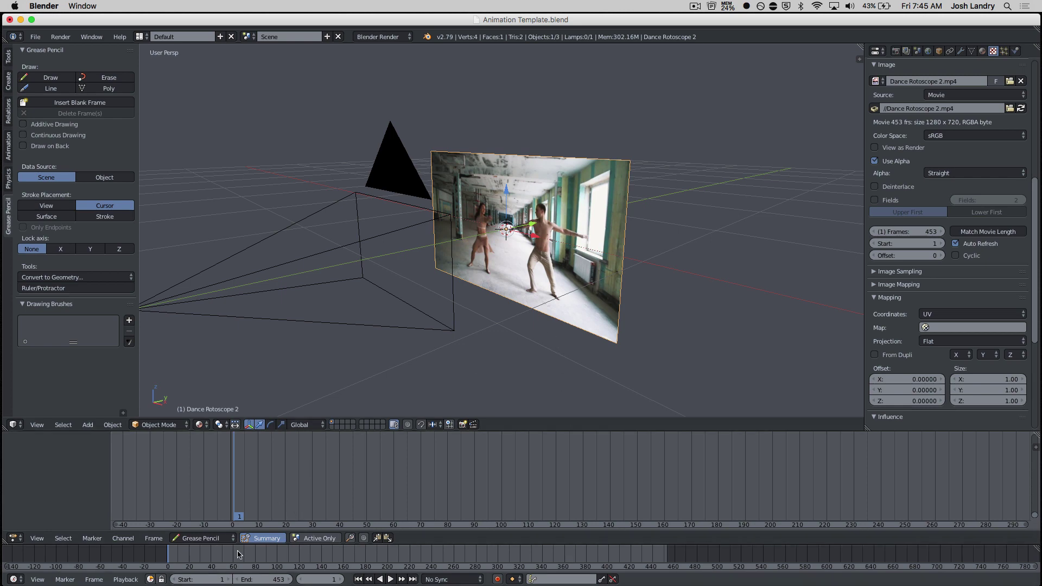
{"action": "left_click_drag", "start_coordinate": [222, 557], "coordinate": [186, 553]}
{"action": "key", "text": "shift+Left"}
- Look through the camera, merge the Properties editor back into the 3D view and restore the transform sidebar
{"action": "key", "text": "KP_0"}
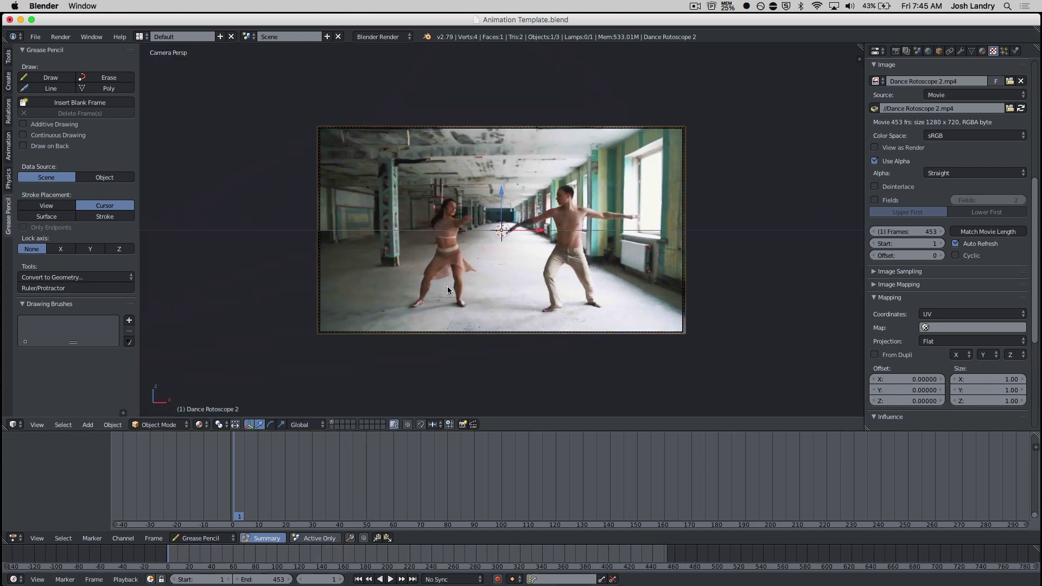
{"action": "scroll", "coordinate": [462, 283], "scroll_direction": "up", "scroll_amount": 2}
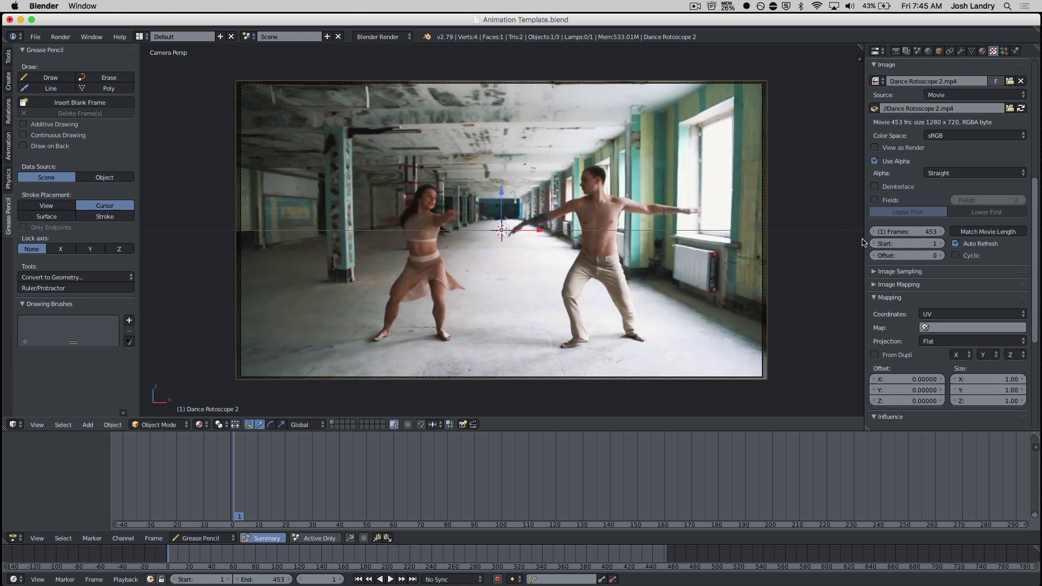
{"action": "left_click_drag", "start_coordinate": [863, 239], "coordinate": [886, 220]}
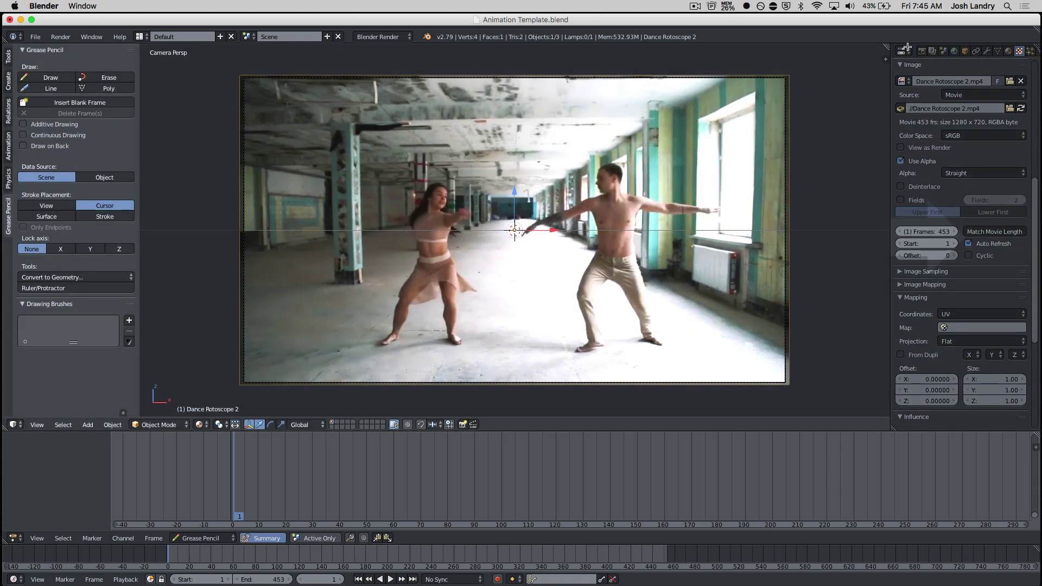
{"action": "left_click_drag", "start_coordinate": [907, 47], "coordinate": [906, 74]}
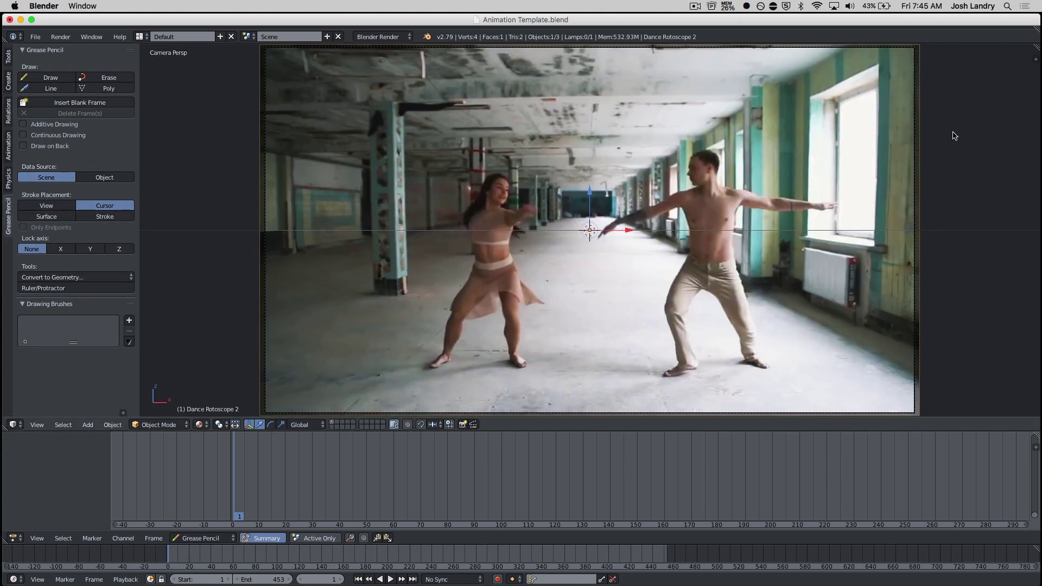
{"action": "key", "text": "n"}
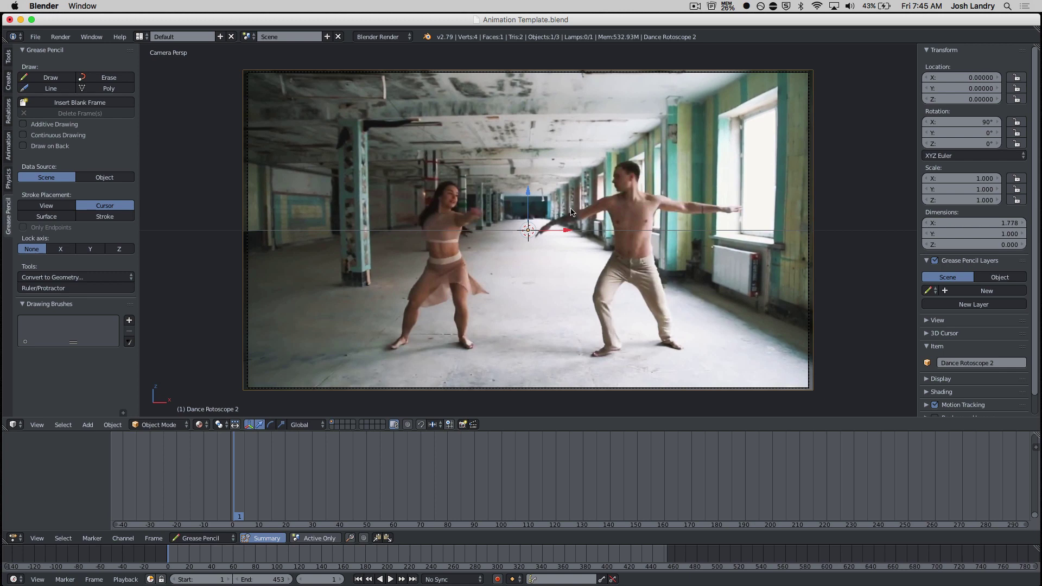
- Deselect the video plane and collapse the Transform and Item sections of the sidebar
{"action": "key", "text": "a"}
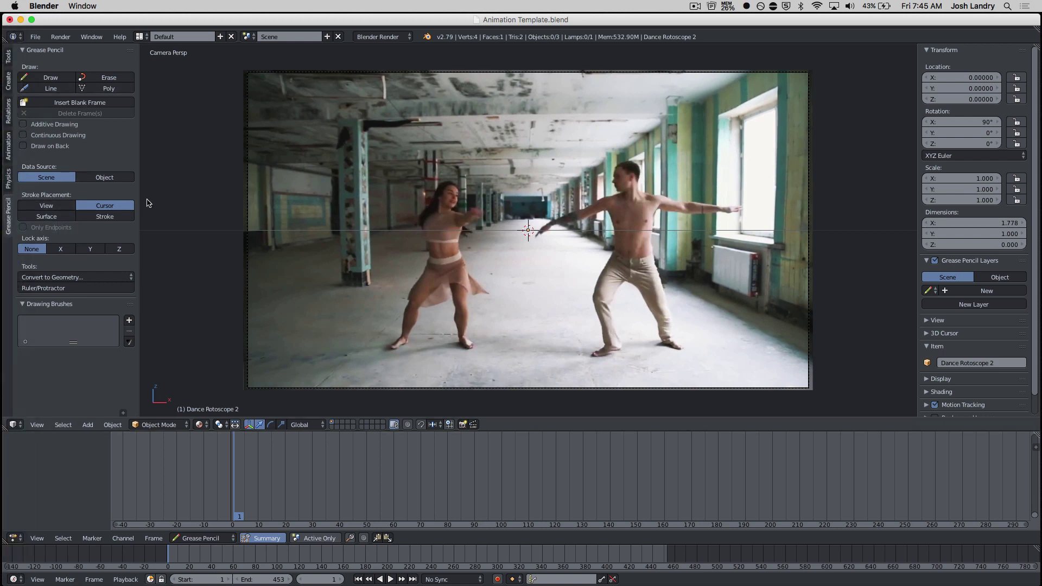
{"action": "left_click", "coordinate": [928, 50]}
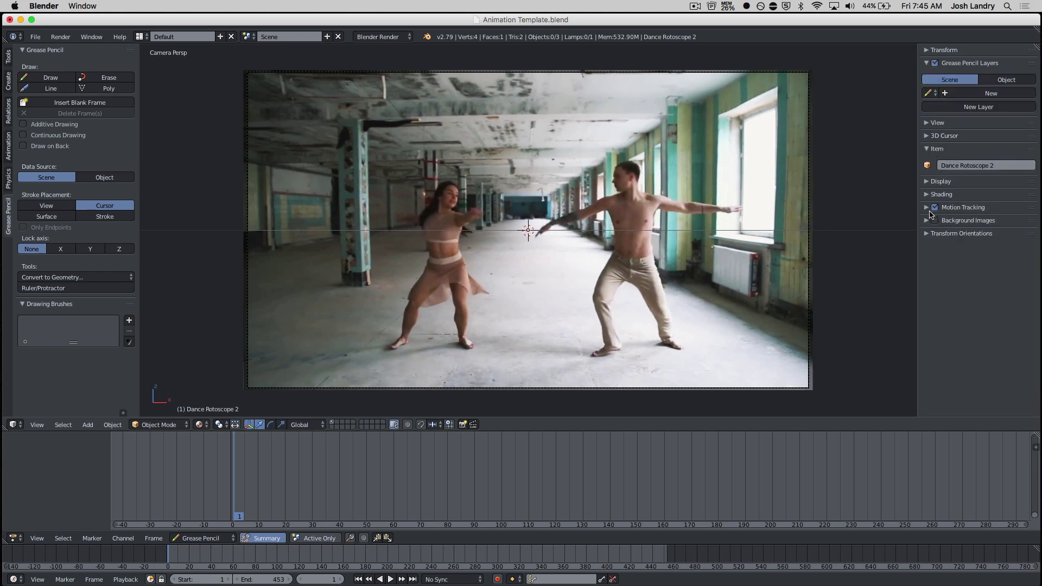
{"action": "left_click", "coordinate": [929, 148]}
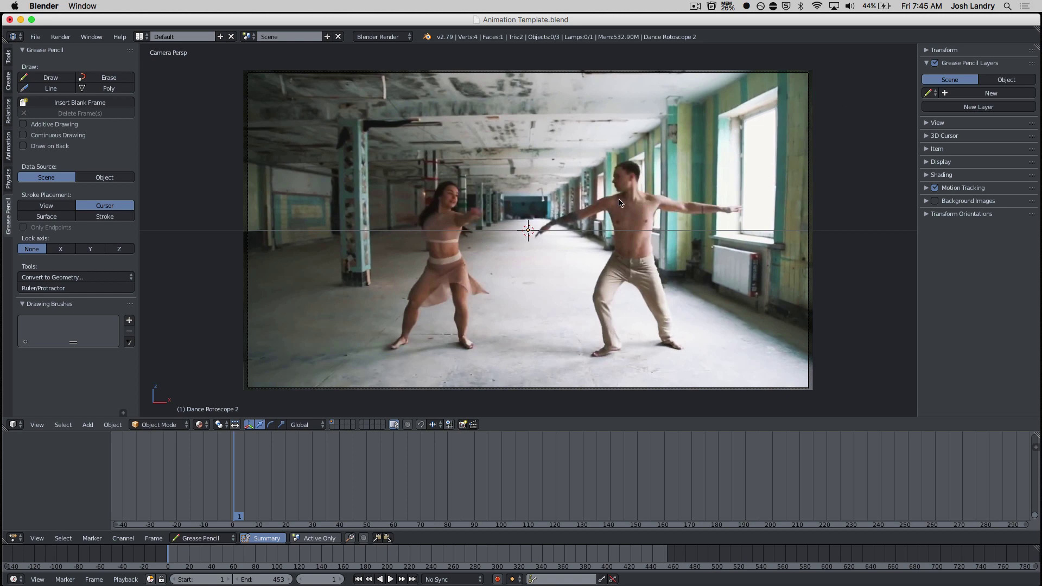
- Draw a trial freehand Grease Pencil stroke beside the male dancer's face on frame 1
{"action": "scroll", "coordinate": [607, 203], "scroll_direction": "up", "scroll_amount": 3}
{"action": "scroll", "coordinate": [607, 203], "scroll_direction": "up", "scroll_amount": 2}
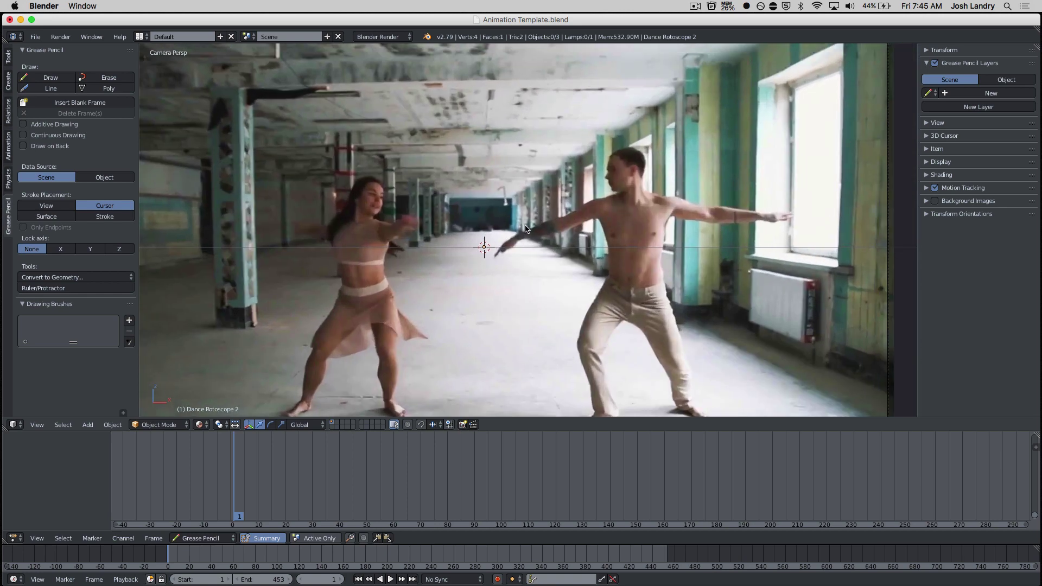
{"action": "scroll", "coordinate": [502, 239], "scroll_direction": "up", "scroll_amount": 3}
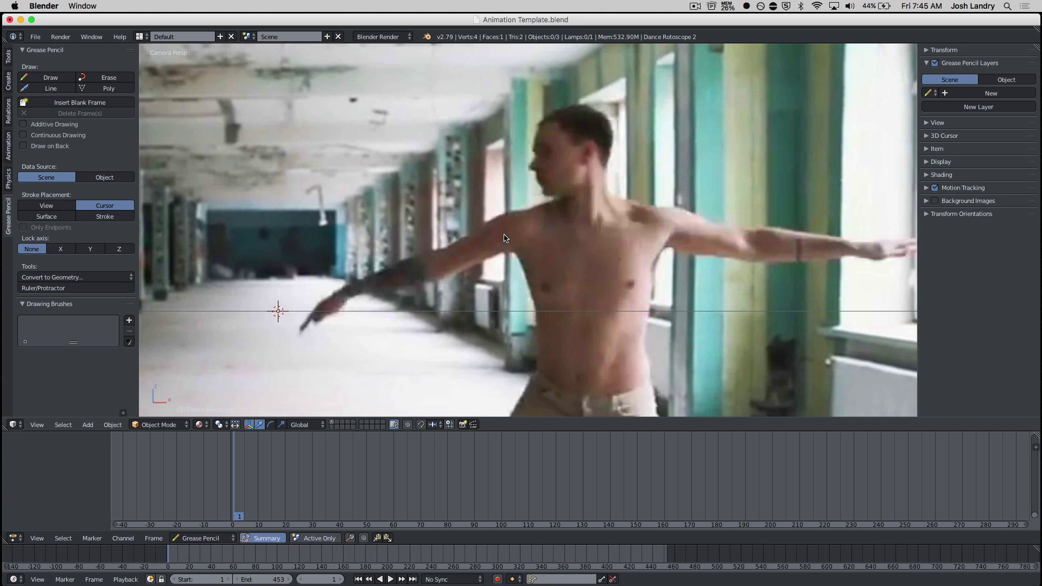
{"action": "scroll", "coordinate": [505, 238], "scroll_direction": "up", "scroll_amount": 2}
{"action": "scroll", "coordinate": [506, 235], "scroll_direction": "down", "scroll_amount": 5}
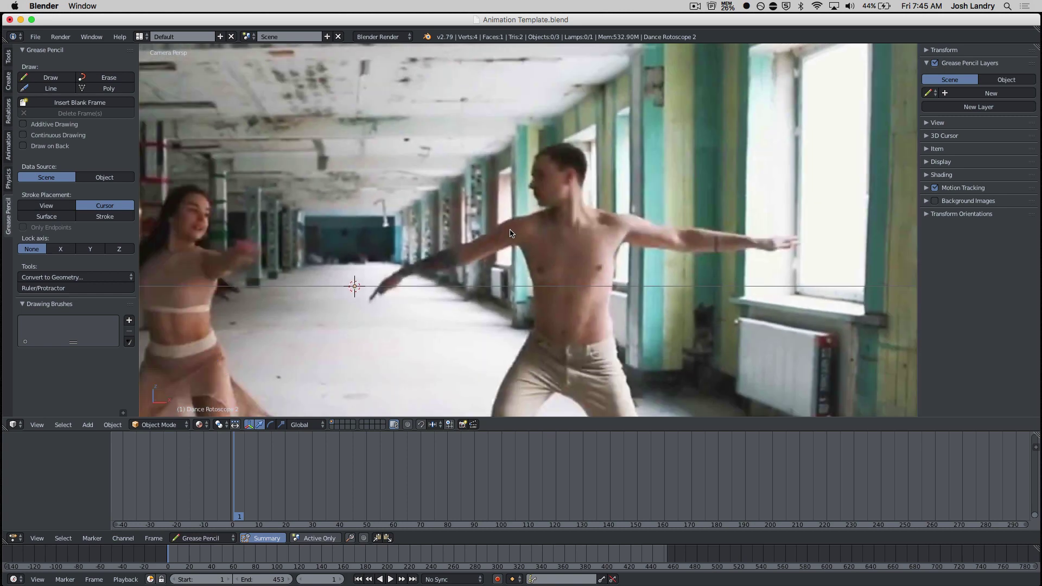
{"action": "scroll", "coordinate": [510, 233], "scroll_direction": "up", "scroll_amount": 2}
{"action": "middle_click_drag", "start_coordinate": [510, 233], "coordinate": [467, 231], "text": "shift"}
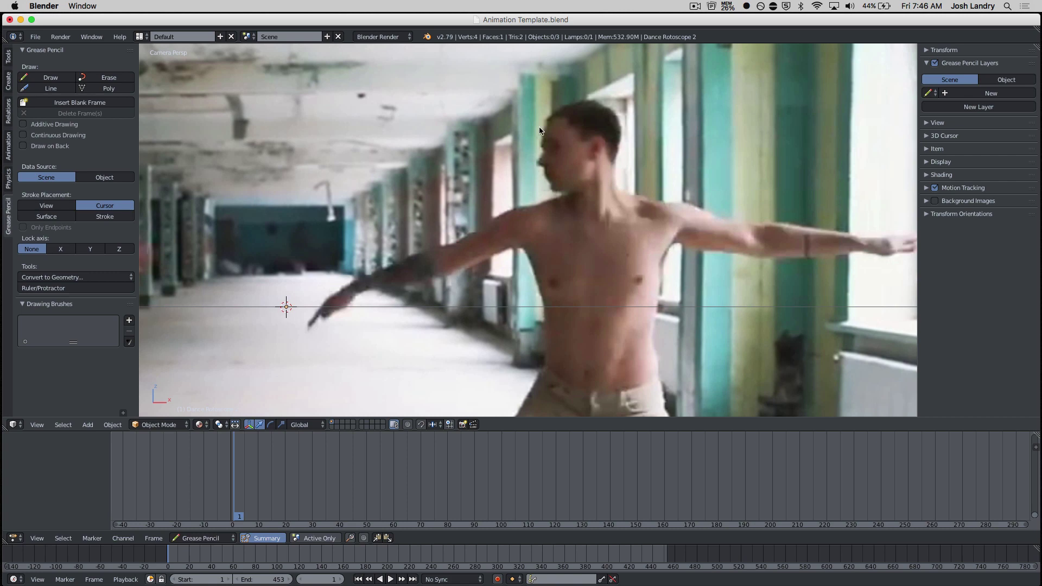
{"action": "mouse_move", "coordinate": [537, 126]}
{"action": "left_mouse_down"}
{"action": "mouse_move", "coordinate": [526, 189]}
{"action": "mouse_move", "coordinate": [500, 192]}
{"action": "left_mouse_up"}
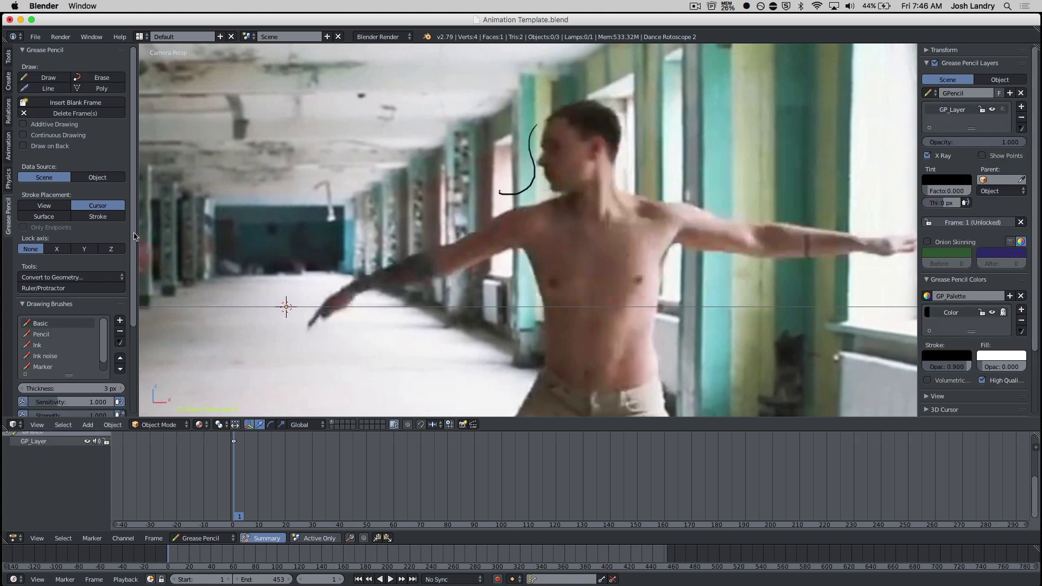
- Erase the black trial stroke and choose the Ink drawing brush
{"action": "left_click_drag", "start_coordinate": [134, 237], "coordinate": [140, 271]}
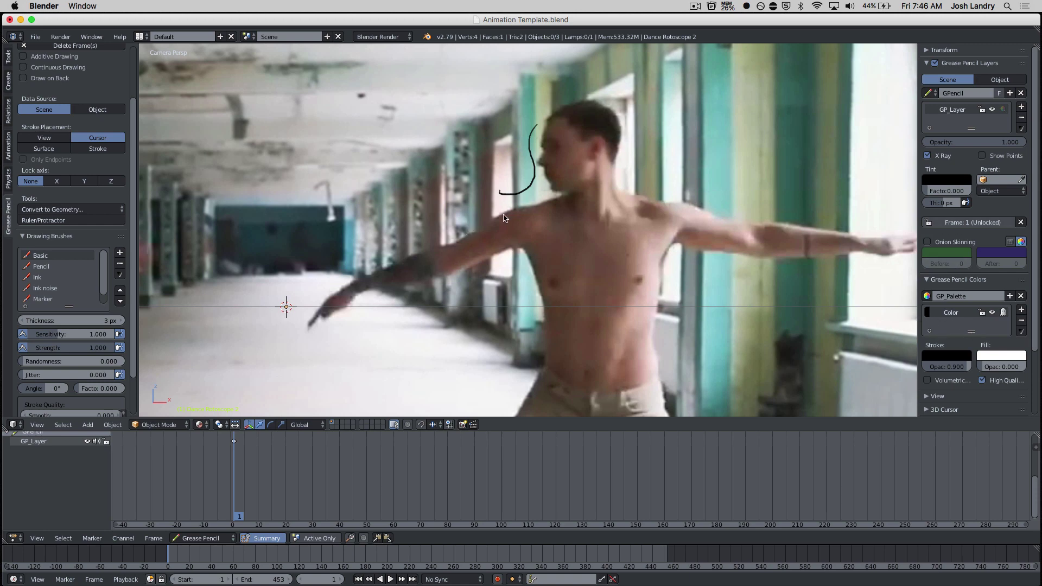
{"action": "mouse_move", "coordinate": [506, 218]}
{"action": "right_mouse_down"}
{"action": "mouse_move", "coordinate": [505, 195]}
{"action": "mouse_move", "coordinate": [534, 164]}
{"action": "mouse_move", "coordinate": [529, 125]}
{"action": "right_mouse_up"}
{"action": "left_click", "coordinate": [42, 279]}
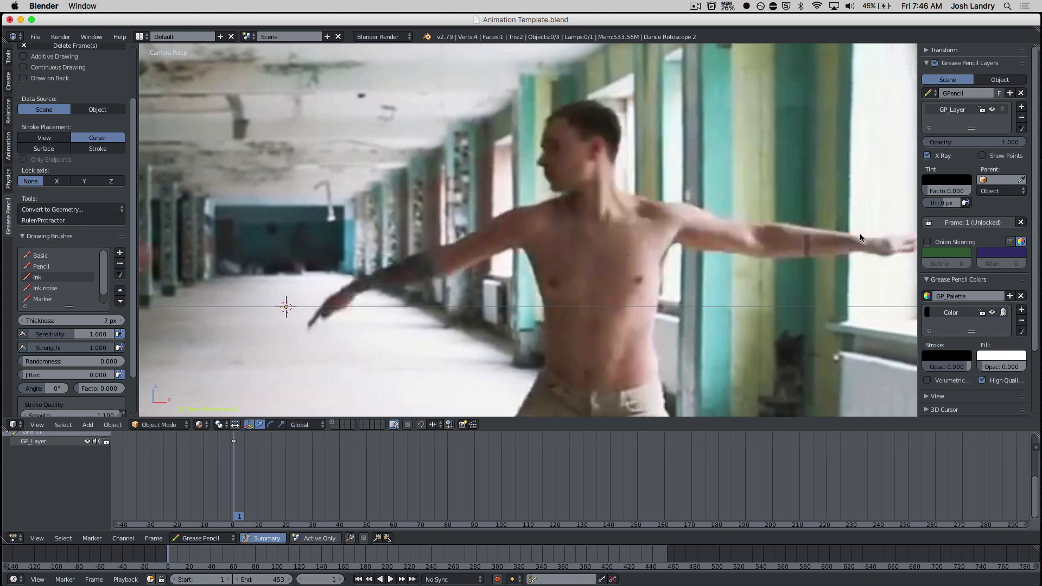
- Change the Grease Pencil stroke colour to light cyan blue and set its opacity to 1.000
{"action": "left_click", "coordinate": [942, 357]}
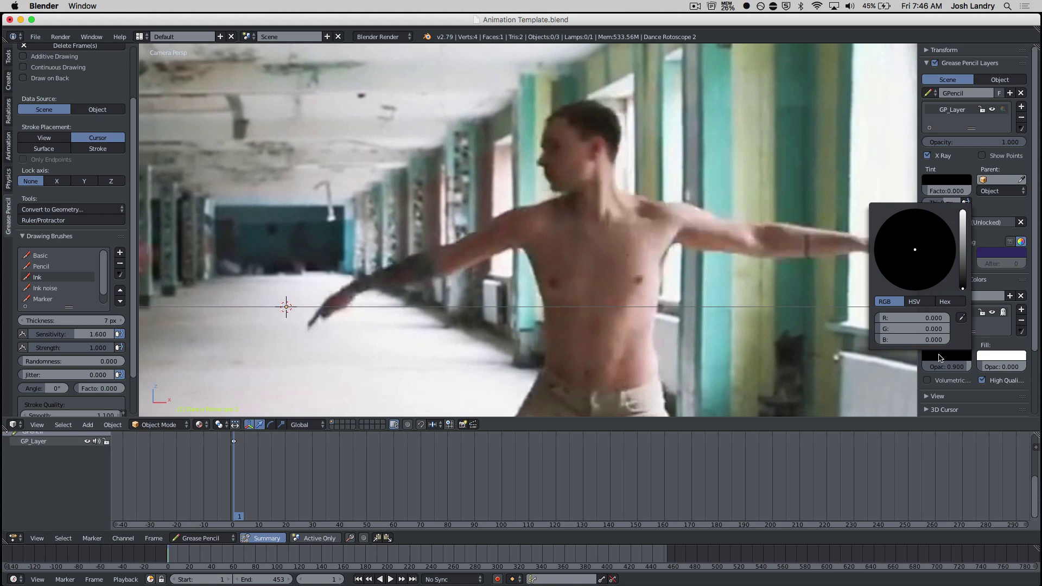
{"action": "left_click", "coordinate": [963, 217]}
{"action": "left_click_drag", "start_coordinate": [963, 216], "coordinate": [962, 210]}
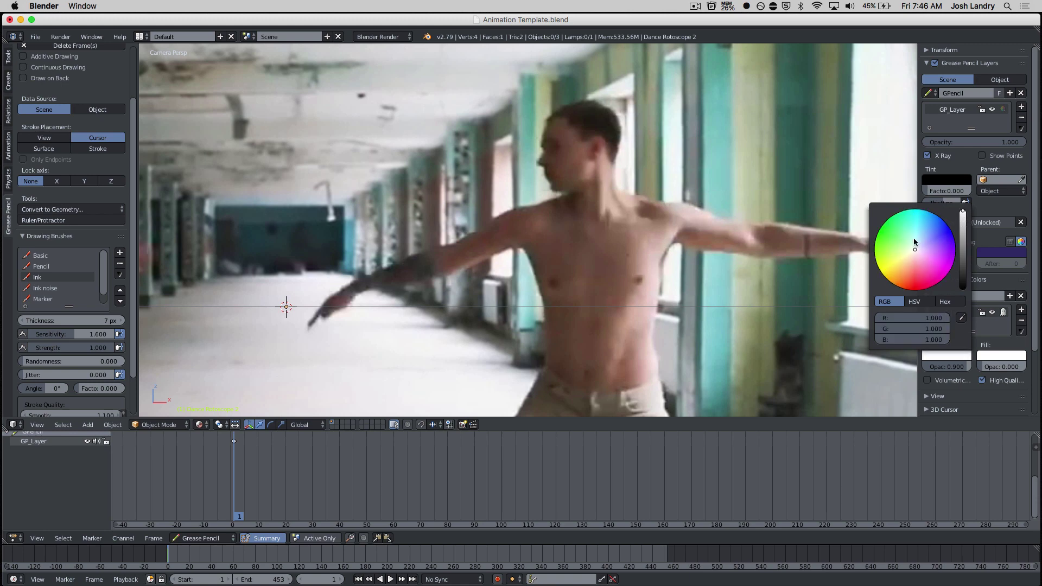
{"action": "left_click", "coordinate": [920, 225]}
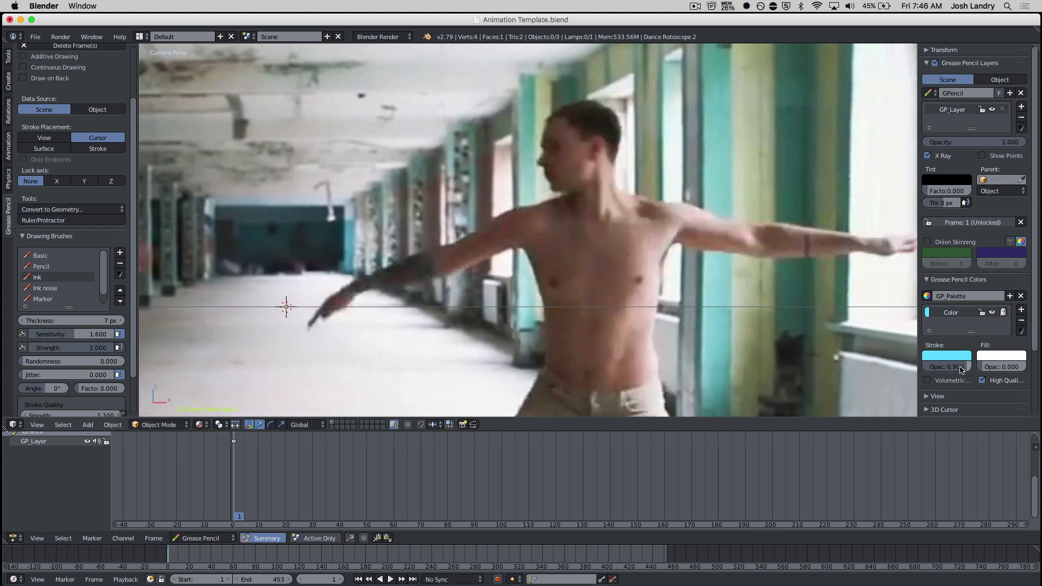
{"action": "left_click_drag", "start_coordinate": [971, 368], "coordinate": [988, 368]}
- Widen the sidebar and rename the Grease Pencil layer to Male Dancer
{"action": "left_click_drag", "start_coordinate": [918, 126], "coordinate": [884, 126]}
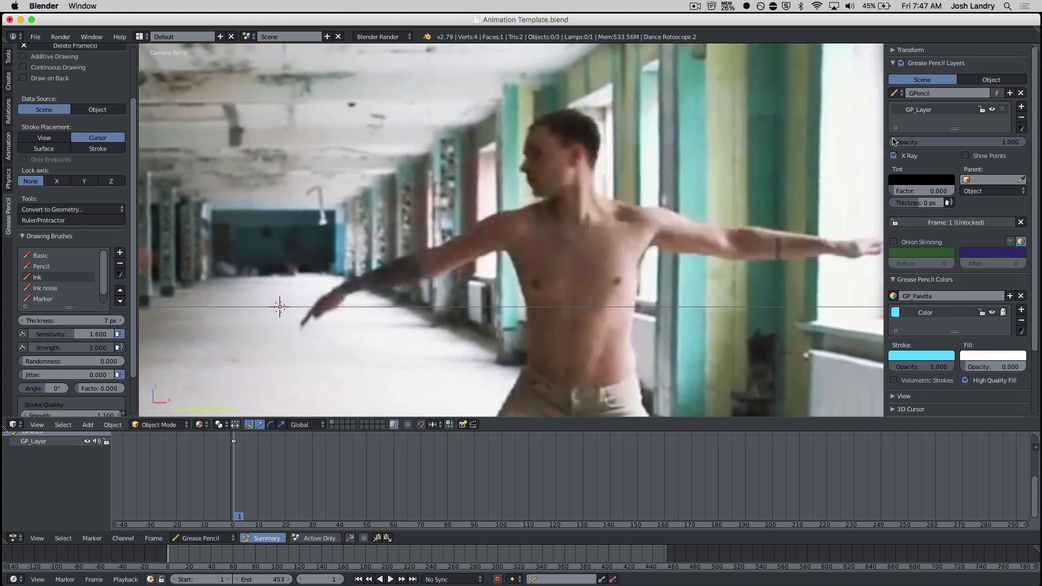
{"action": "double_click", "coordinate": [917, 111]}
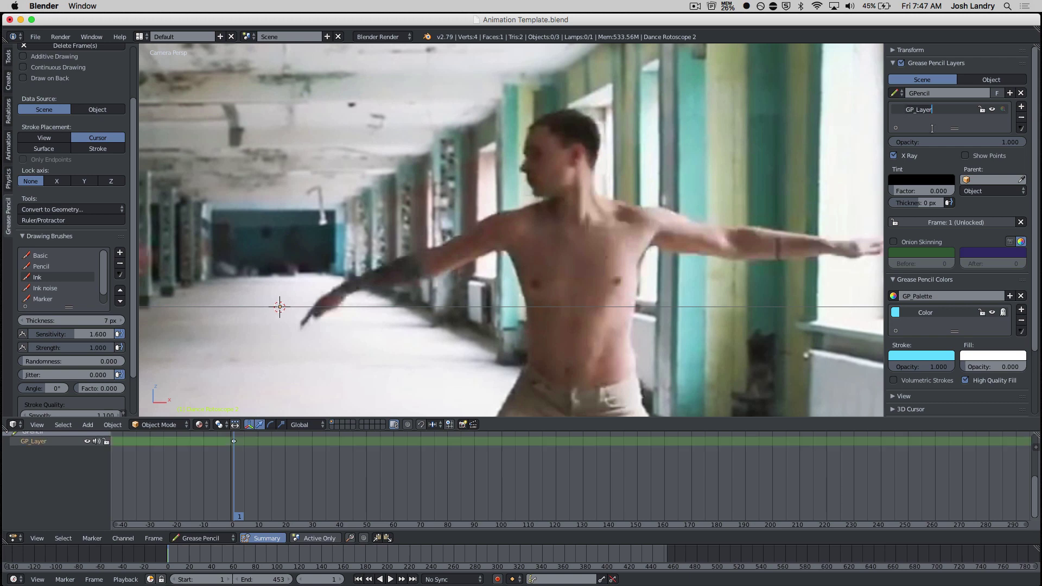
{"action": "key", "text": "ctrl+a"}
{"action": "type", "text": "M"}
{"action": "key", "text": "Return"}
- Trace the front of the male dancer's head and his extended arm and hand on frames 1 and 2
{"action": "mouse_move", "coordinate": [549, 103]}
{"action": "left_mouse_down"}
{"action": "mouse_move", "coordinate": [515, 143]}
{"action": "mouse_move", "coordinate": [517, 200]}
{"action": "mouse_move", "coordinate": [405, 251]}
{"action": "left_mouse_up"}
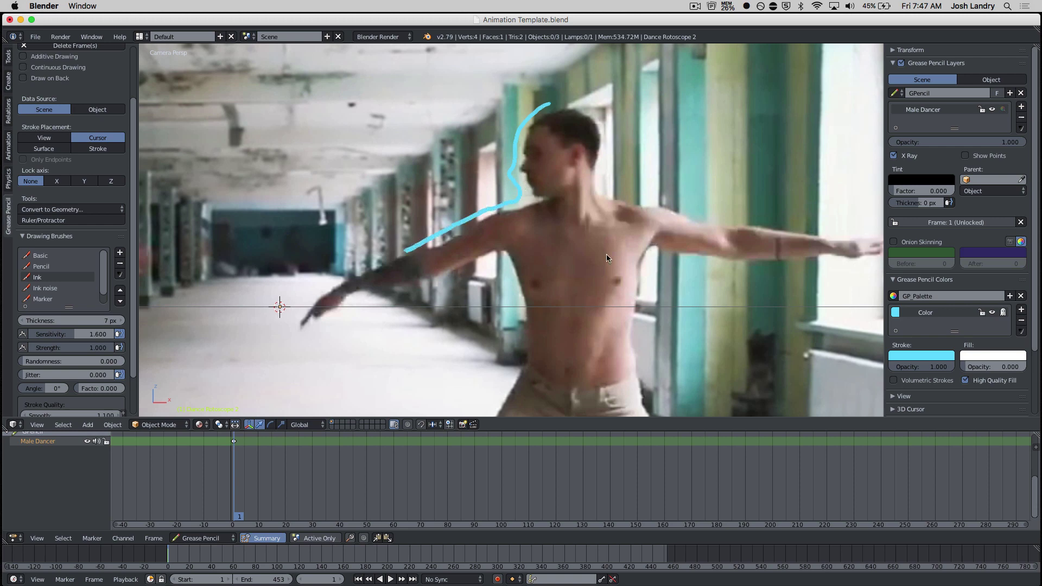
{"action": "mouse_move", "coordinate": [326, 283]}
{"action": "left_mouse_down"}
{"action": "mouse_move", "coordinate": [300, 314]}
{"action": "mouse_move", "coordinate": [310, 332]}
{"action": "mouse_move", "coordinate": [360, 303]}
{"action": "mouse_move", "coordinate": [439, 285]}
{"action": "left_mouse_up"}
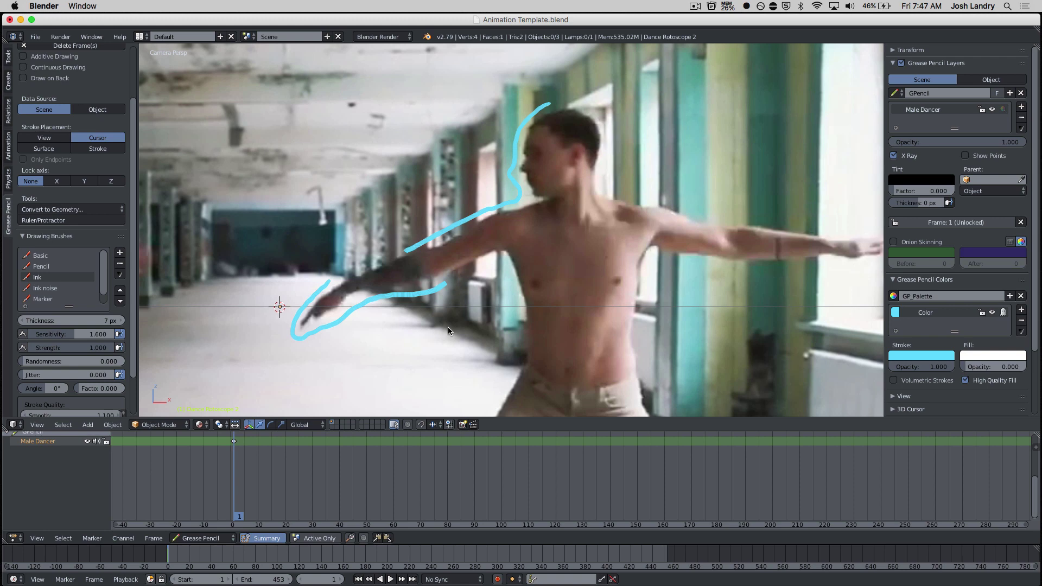
{"action": "key", "text": "Right"}
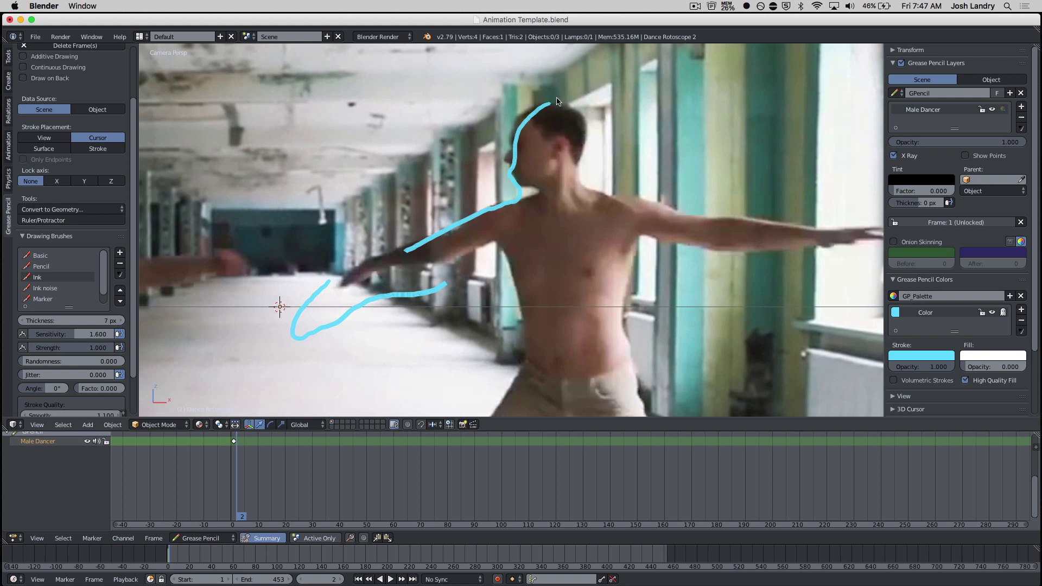
{"action": "mouse_move", "coordinate": [560, 102]}
{"action": "left_mouse_down"}
{"action": "mouse_move", "coordinate": [508, 115]}
{"action": "mouse_move", "coordinate": [492, 167]}
{"action": "mouse_move", "coordinate": [503, 175]}
{"action": "mouse_move", "coordinate": [499, 191]}
{"action": "mouse_move", "coordinate": [412, 243]}
{"action": "left_mouse_up"}
{"action": "mouse_move", "coordinate": [343, 269]}
{"action": "left_mouse_down"}
{"action": "mouse_move", "coordinate": [338, 299]}
{"action": "mouse_move", "coordinate": [407, 275]}
{"action": "mouse_move", "coordinate": [437, 278]}
{"action": "left_mouse_up"}
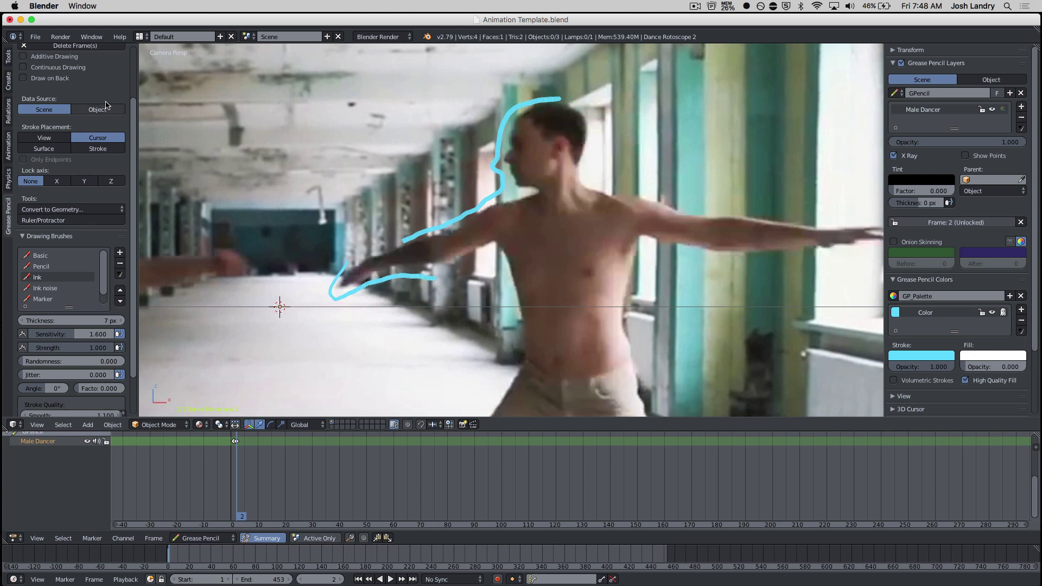
- Enable Continuous Drawing and turn on onion skinning for the Male Dancer layer
{"action": "scroll", "coordinate": [107, 99], "scroll_direction": "up", "scroll_amount": 3}
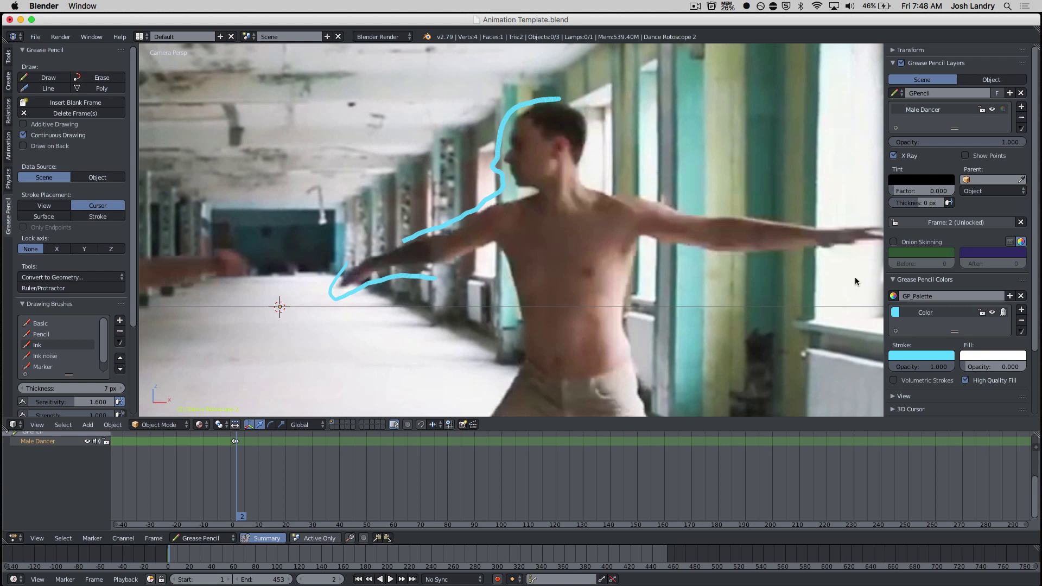
{"action": "left_click", "coordinate": [894, 242]}
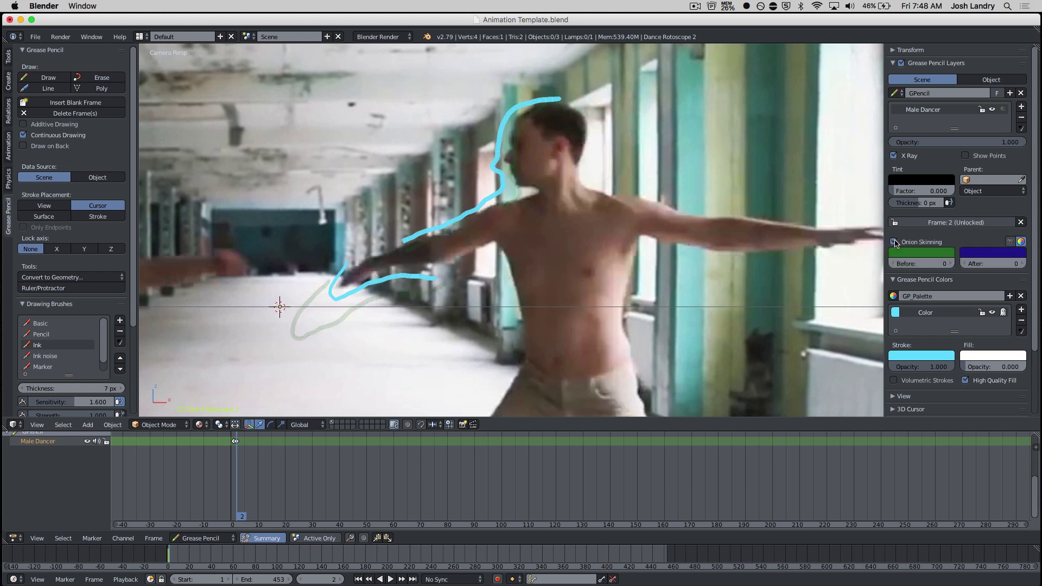
{"action": "left_click", "coordinate": [894, 242]}
{"action": "left_click", "coordinate": [894, 242]}
- Brighten the onion-skin colours to vivid green for Before and vivid blue for After, and turn onion skinning off
{"action": "left_click", "coordinate": [910, 255]}
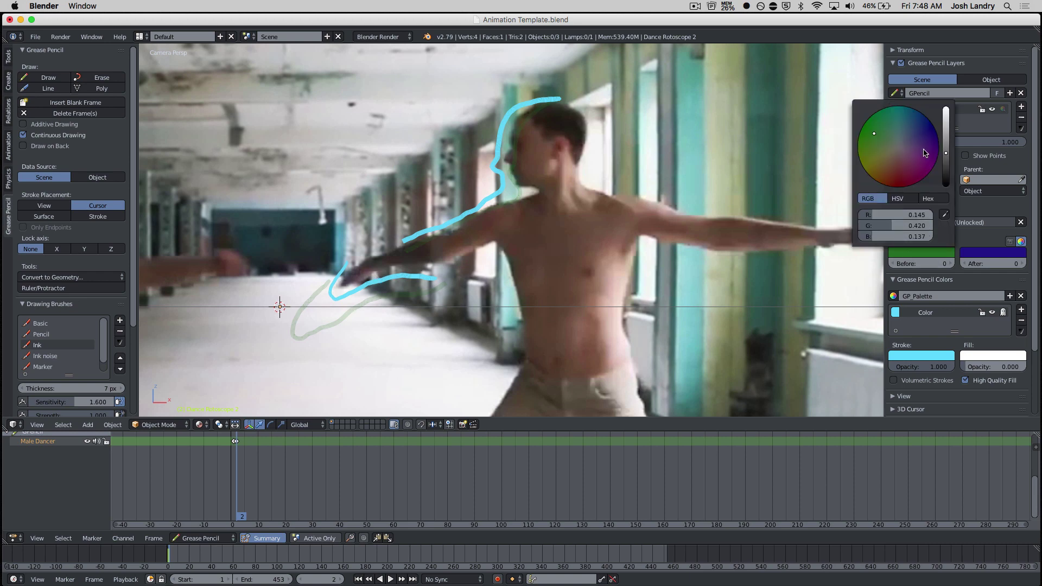
{"action": "left_click_drag", "start_coordinate": [949, 137], "coordinate": [947, 114]}
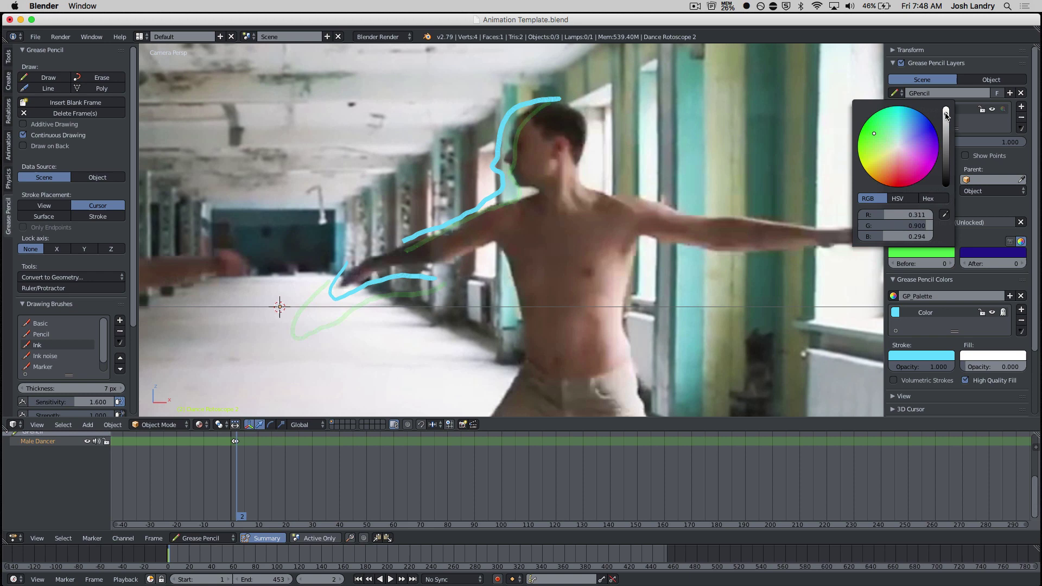
{"action": "left_click", "coordinate": [1003, 253]}
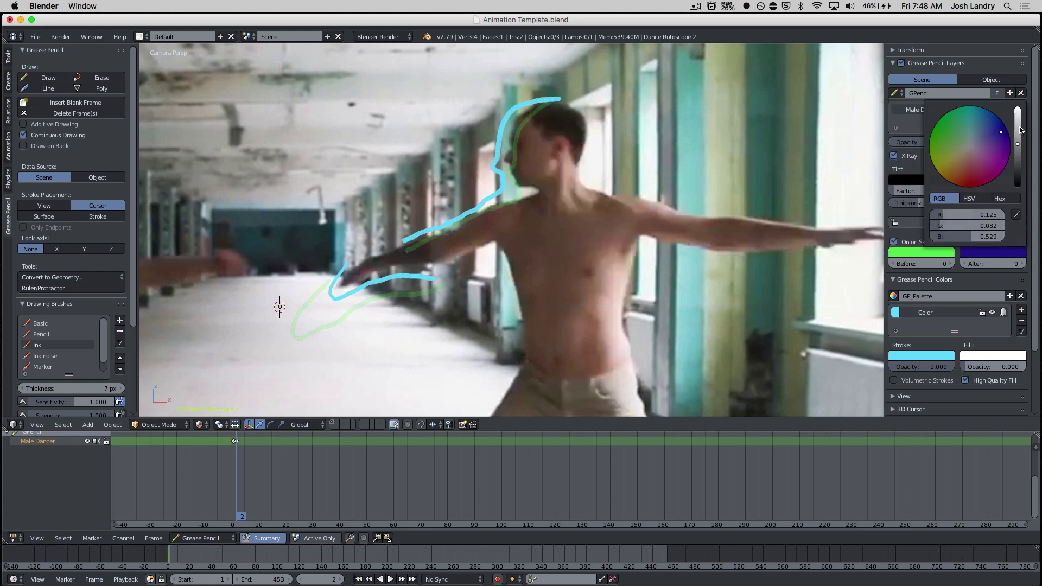
{"action": "left_click_drag", "start_coordinate": [1019, 133], "coordinate": [1017, 106]}
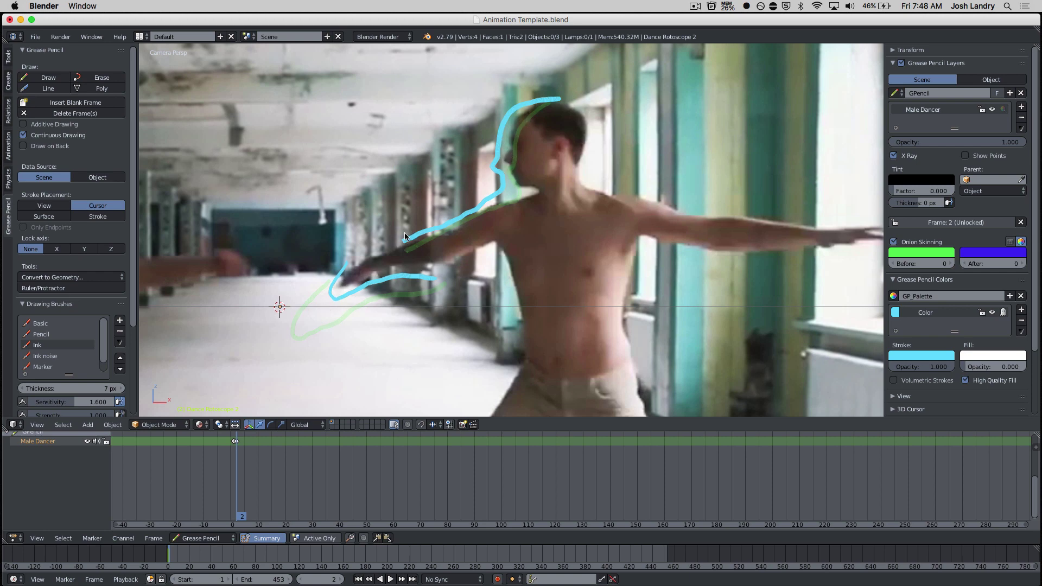
{"action": "left_click", "coordinate": [893, 241]}
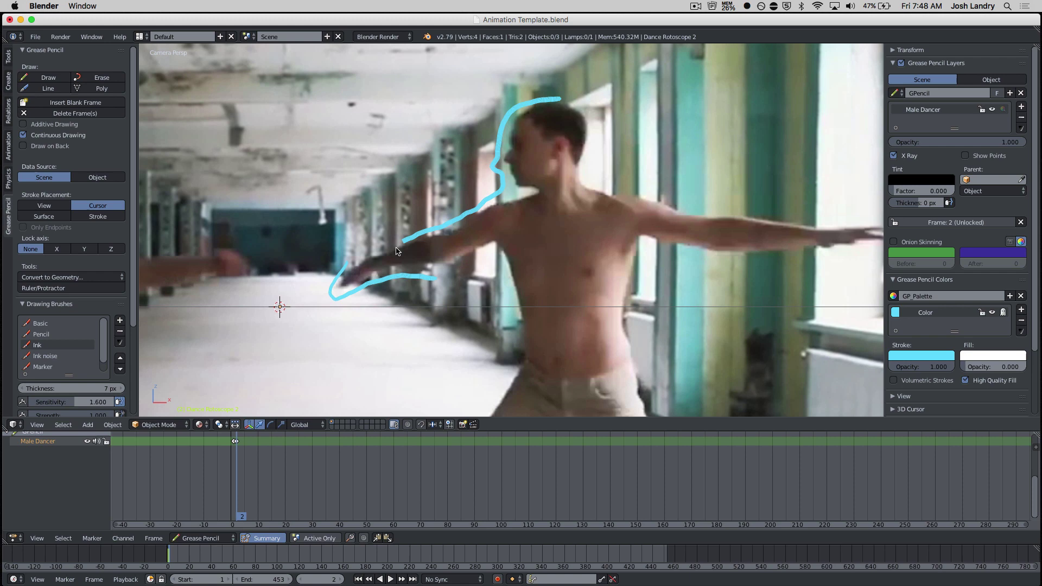
- Trace the male dancer's face, arm and hand on frame 3 with the dope sheet enlarged around the keyframes
{"action": "middle_click_drag", "start_coordinate": [380, 475], "coordinate": [476, 486], "text": "ctrl"}
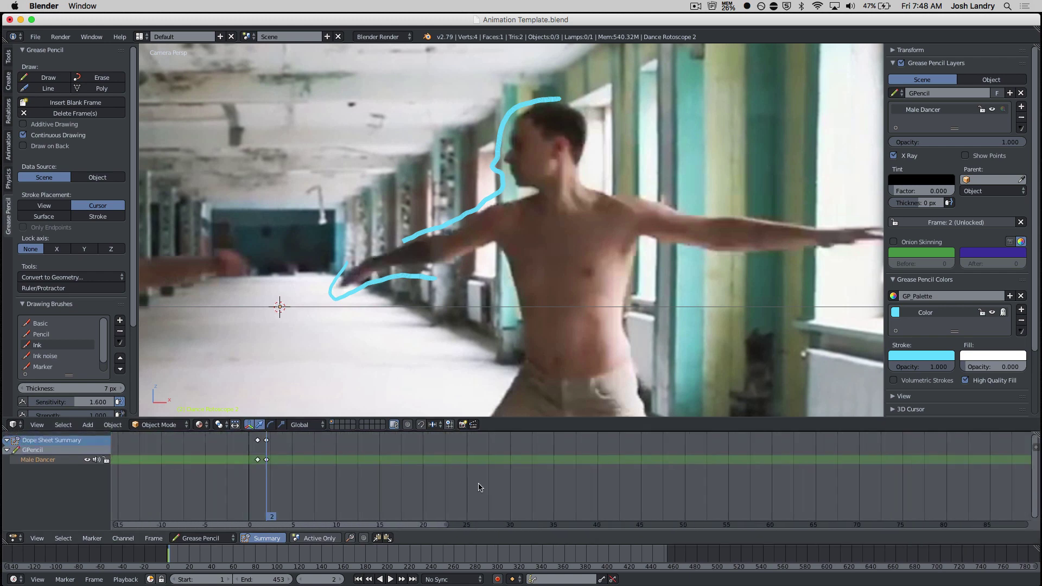
{"action": "mouse_move", "coordinate": [298, 468]}
{"action": "middle_mouse_down", "text": "ctrl"}
{"action": "mouse_move", "coordinate": [228, 472]}
{"action": "mouse_move", "coordinate": [477, 474]}
{"action": "mouse_move", "coordinate": [279, 464]}
{"action": "middle_mouse_up", "text": "ctrl"}
{"action": "scroll", "coordinate": [255, 464], "scroll_direction": "up", "scroll_amount": 4, "text": "ctrl"}
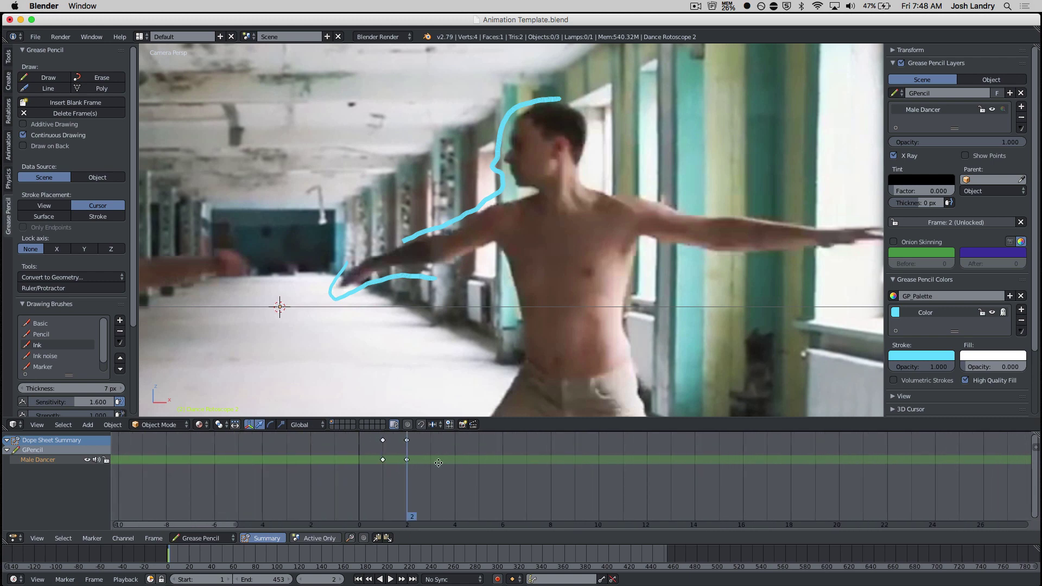
{"action": "scroll", "coordinate": [440, 463], "scroll_direction": "down", "scroll_amount": 2}
{"action": "scroll", "coordinate": [456, 467], "scroll_direction": "up", "scroll_amount": 3}
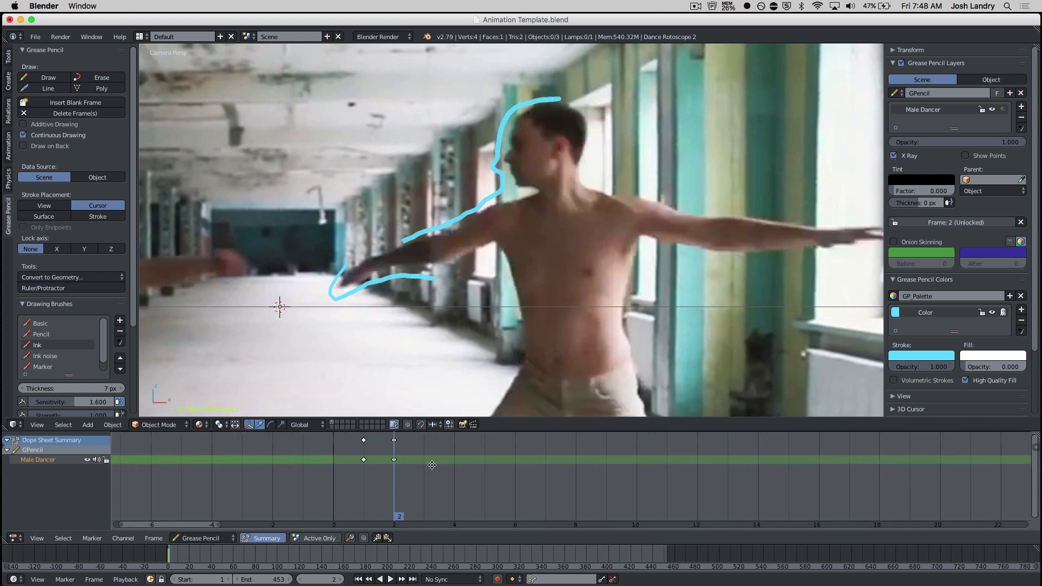
{"action": "scroll", "coordinate": [432, 465], "scroll_direction": "down", "scroll_amount": 2}
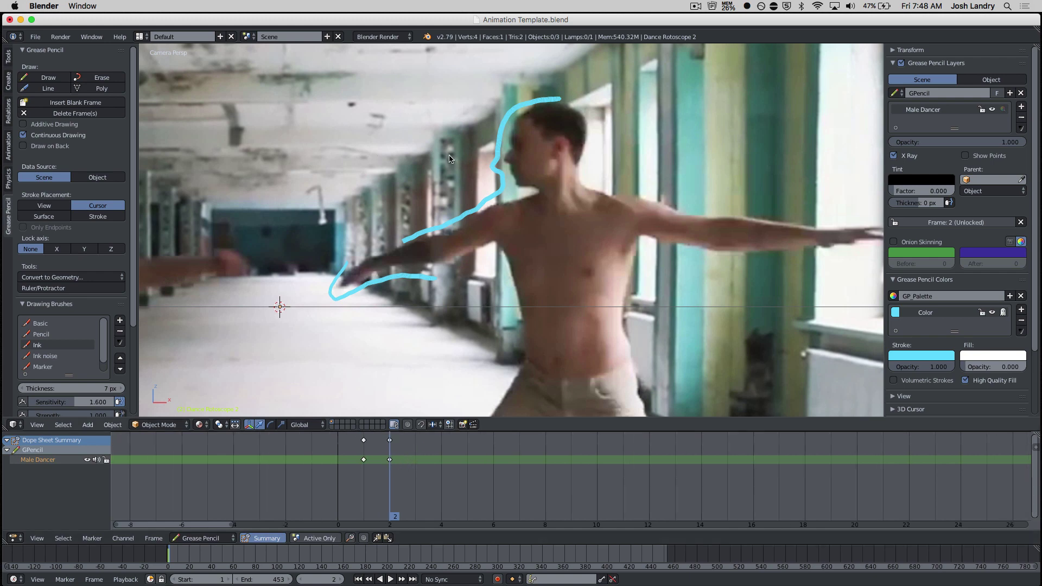
{"action": "key", "text": "Right"}
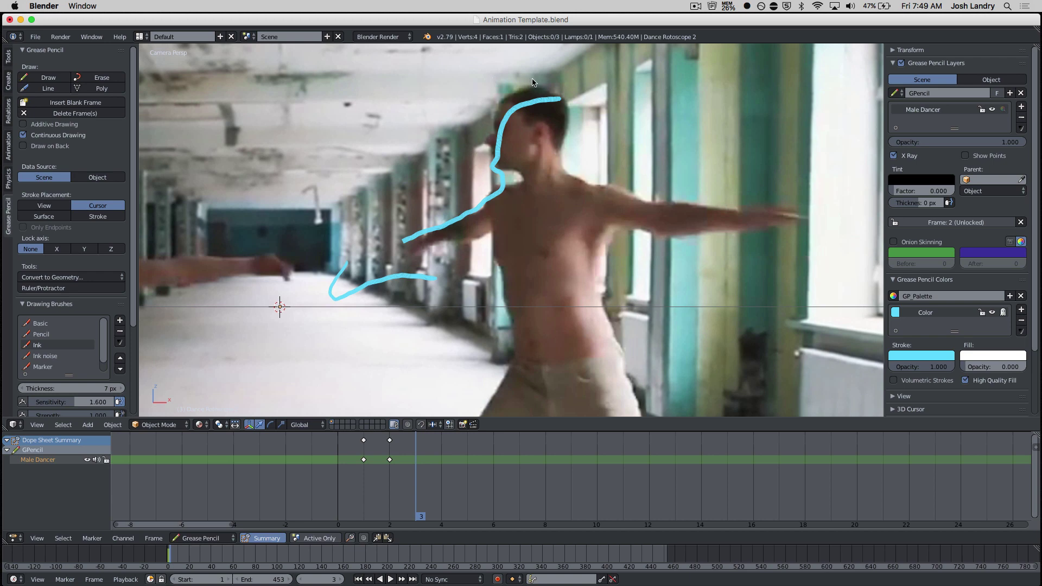
{"action": "mouse_move", "coordinate": [541, 80]}
{"action": "left_mouse_down"}
{"action": "mouse_move", "coordinate": [492, 98]}
{"action": "mouse_move", "coordinate": [476, 145]}
{"action": "mouse_move", "coordinate": [482, 191]}
{"action": "mouse_move", "coordinate": [400, 249]}
{"action": "mouse_move", "coordinate": [406, 261]}
{"action": "mouse_move", "coordinate": [451, 252]}
{"action": "left_mouse_up"}
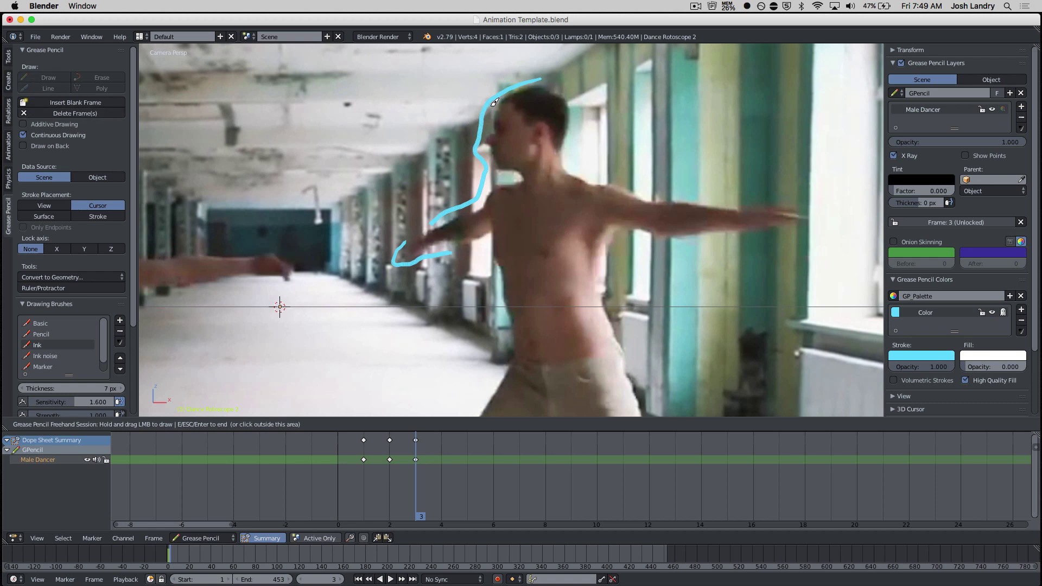
- Outline the male dancer's face and neck on frame 4, and from his face to his chest on frame 5
{"action": "key", "text": "Right"}
{"action": "mouse_move", "coordinate": [513, 65]}
{"action": "left_mouse_down"}
{"action": "mouse_move", "coordinate": [473, 93]}
{"action": "mouse_move", "coordinate": [466, 142]}
{"action": "mouse_move", "coordinate": [493, 169]}
{"action": "mouse_move", "coordinate": [492, 191]}
{"action": "left_mouse_up"}
{"action": "key", "text": "Right"}
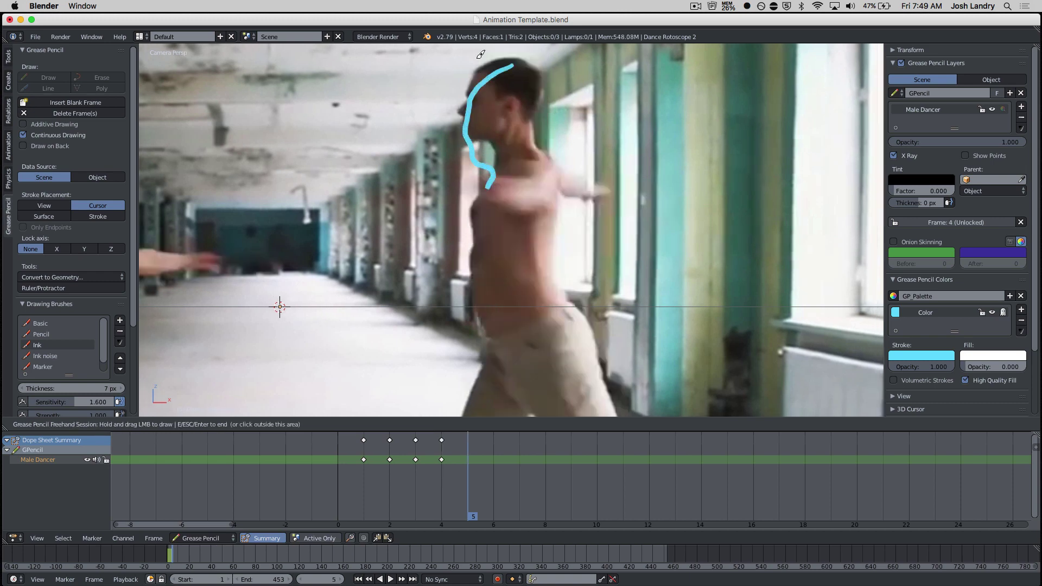
{"action": "mouse_move", "coordinate": [496, 53]}
{"action": "left_mouse_down"}
{"action": "mouse_move", "coordinate": [458, 96]}
{"action": "mouse_move", "coordinate": [452, 122]}
{"action": "mouse_move", "coordinate": [480, 167]}
{"action": "mouse_move", "coordinate": [465, 216]}
{"action": "left_mouse_up"}
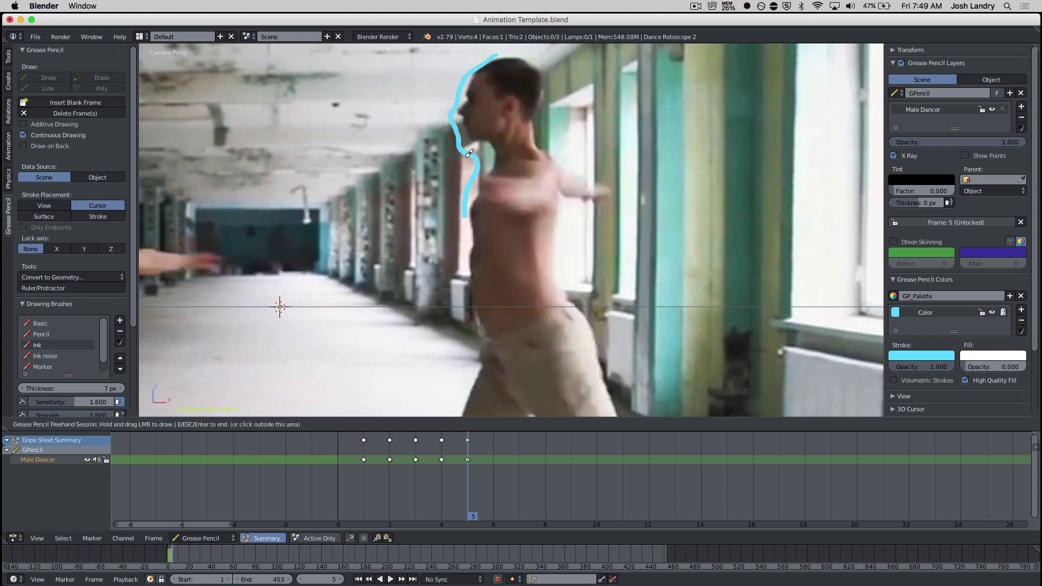
- Trace the male dancer's face, extended arm and chest on frame 6, and advance to frame 7
{"action": "key", "text": "Right"}
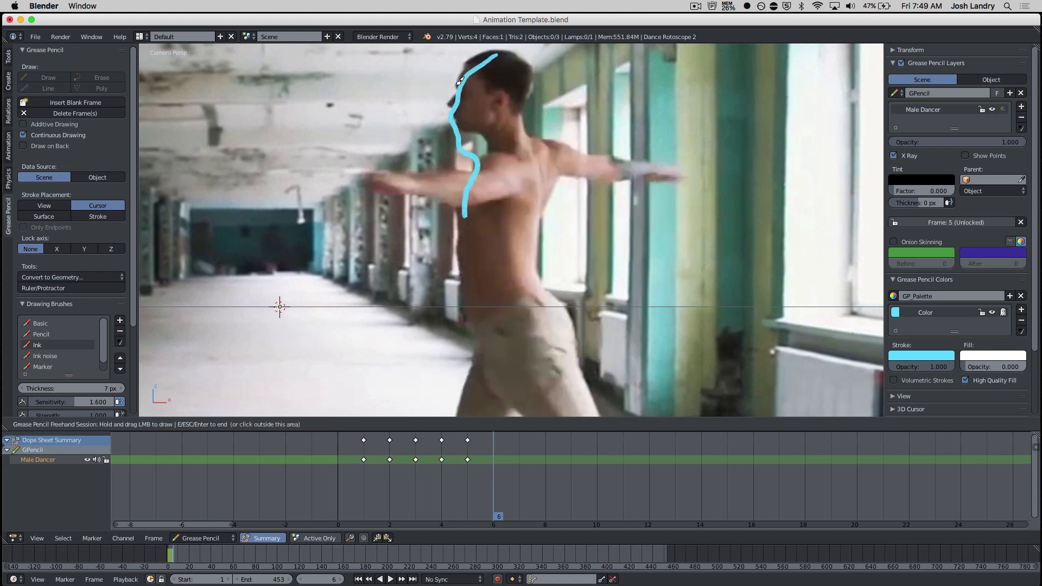
{"action": "mouse_move", "coordinate": [475, 47]}
{"action": "left_mouse_down"}
{"action": "mouse_move", "coordinate": [441, 107]}
{"action": "mouse_move", "coordinate": [467, 157]}
{"action": "mouse_move", "coordinate": [370, 164]}
{"action": "mouse_move", "coordinate": [357, 177]}
{"action": "mouse_move", "coordinate": [362, 197]}
{"action": "mouse_move", "coordinate": [445, 216]}
{"action": "mouse_move", "coordinate": [450, 256]}
{"action": "left_mouse_up"}
{"action": "key", "text": "Right"}
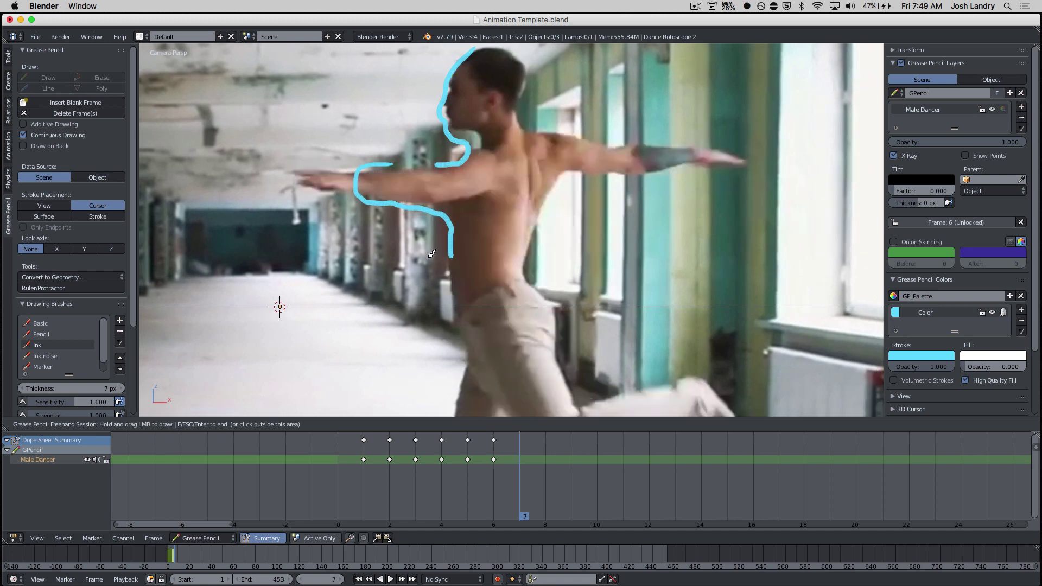
{"action": "scroll", "coordinate": [445, 245], "scroll_direction": "down", "scroll_amount": 2}
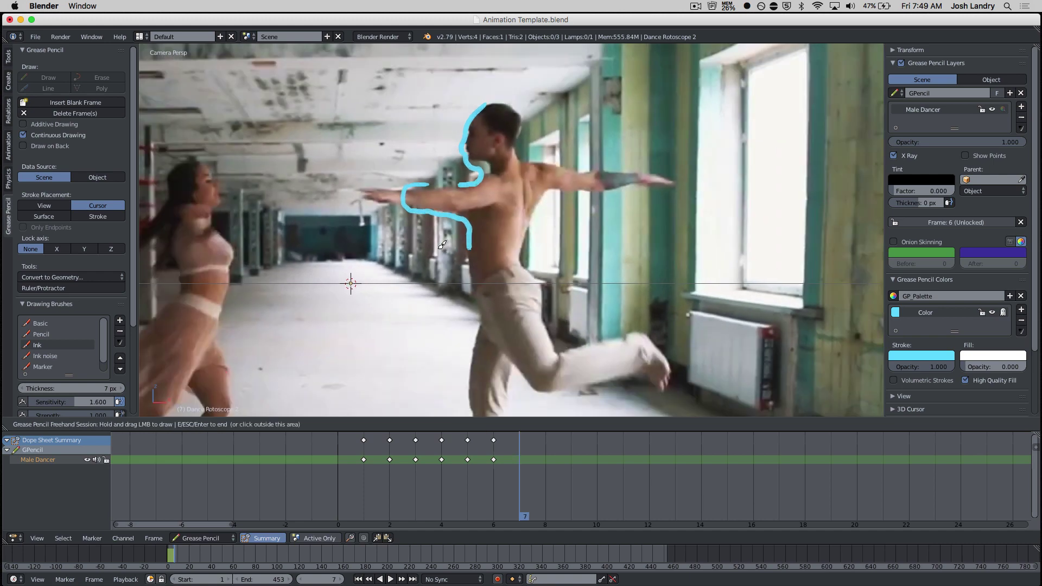
{"action": "scroll", "coordinate": [442, 245], "scroll_direction": "down", "scroll_amount": 1}
{"action": "scroll", "coordinate": [431, 252], "scroll_direction": "down", "scroll_amount": 1}
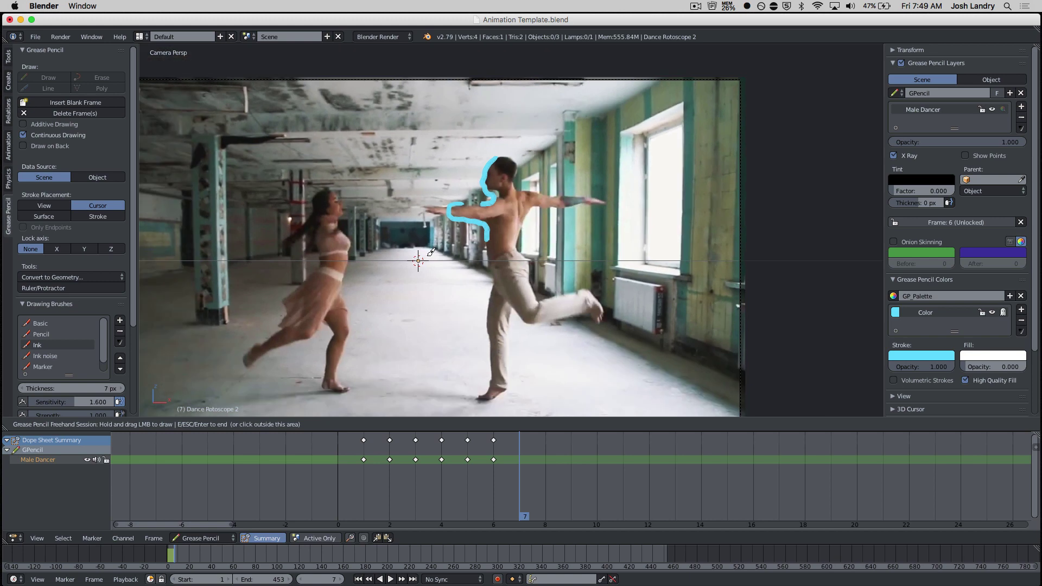
- End the freehand drawing session, return to frame 1 and play back the traced frames over the dance video
{"action": "scroll", "coordinate": [430, 252], "scroll_direction": "up", "scroll_amount": 3}
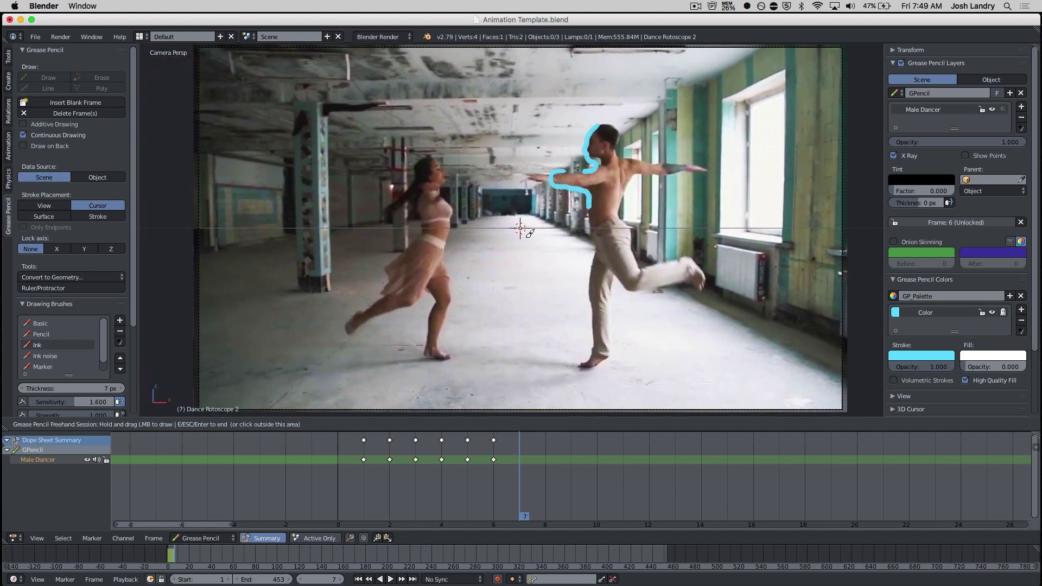
{"action": "left_click", "coordinate": [492, 451]}
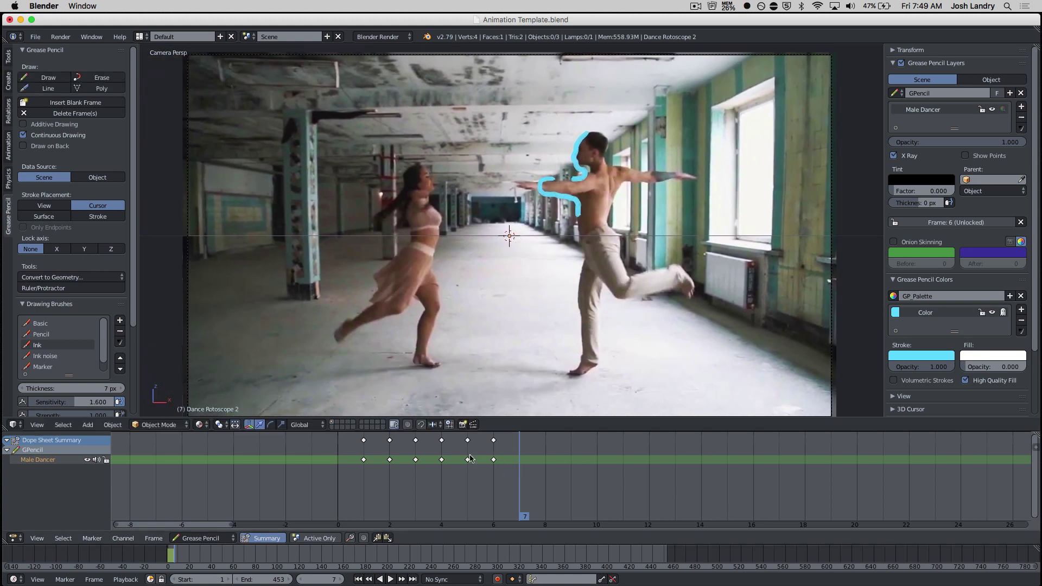
{"action": "mouse_move", "coordinate": [451, 455]}
{"action": "left_mouse_down"}
{"action": "mouse_move", "coordinate": [368, 457]}
{"action": "mouse_move", "coordinate": [493, 458]}
{"action": "mouse_move", "coordinate": [358, 453]}
{"action": "left_mouse_up"}
{"action": "key", "text": "alt+a"}
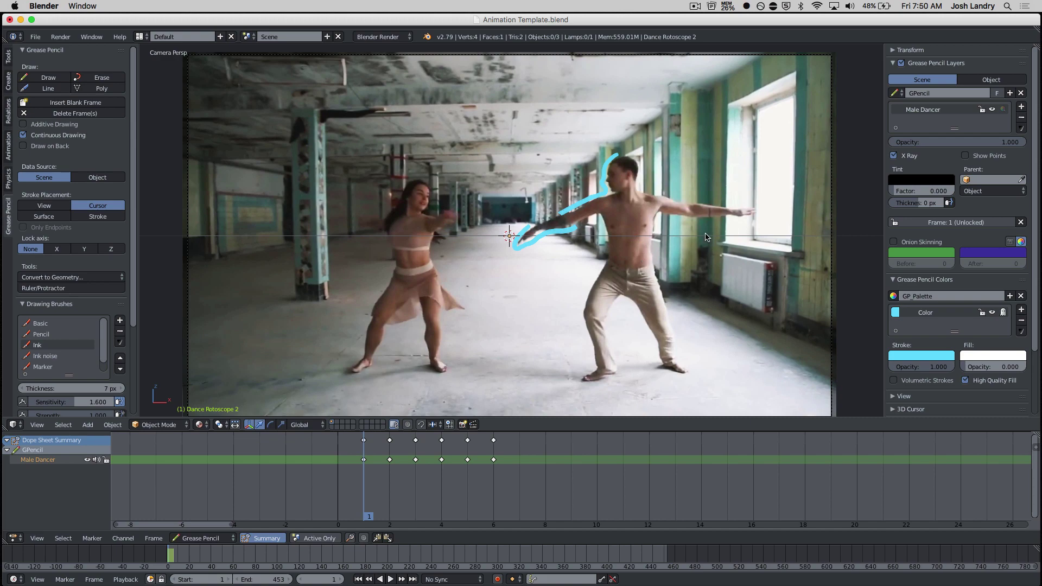
- Hide the dance video plane and play the Grease Pencil strokes on their own through the camera, ending on frame 1
{"action": "key", "text": "KP_0"}
{"action": "middle_click_drag", "start_coordinate": [666, 227], "coordinate": [638, 241]}
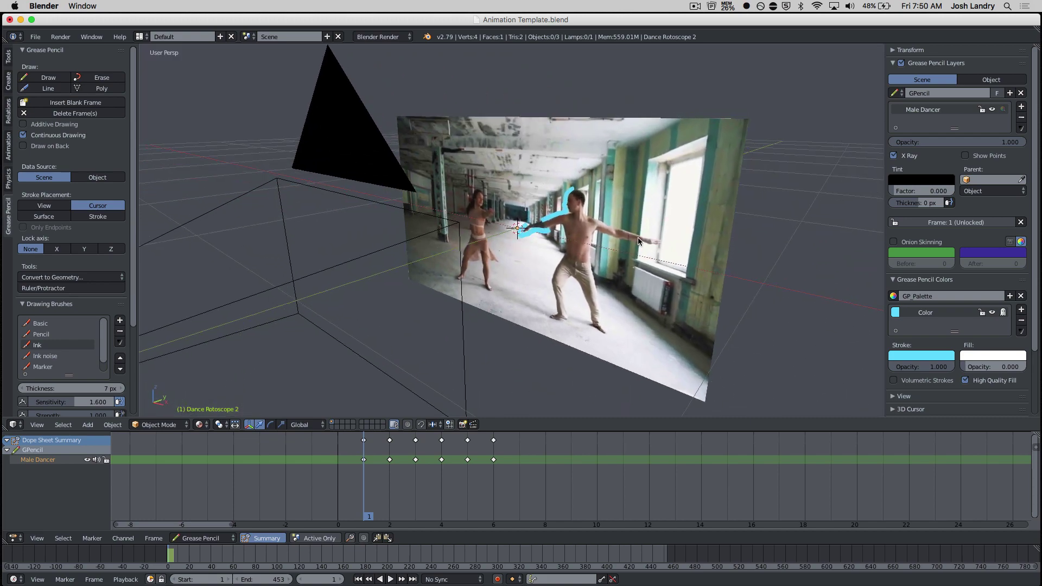
{"action": "right_click", "coordinate": [668, 216]}
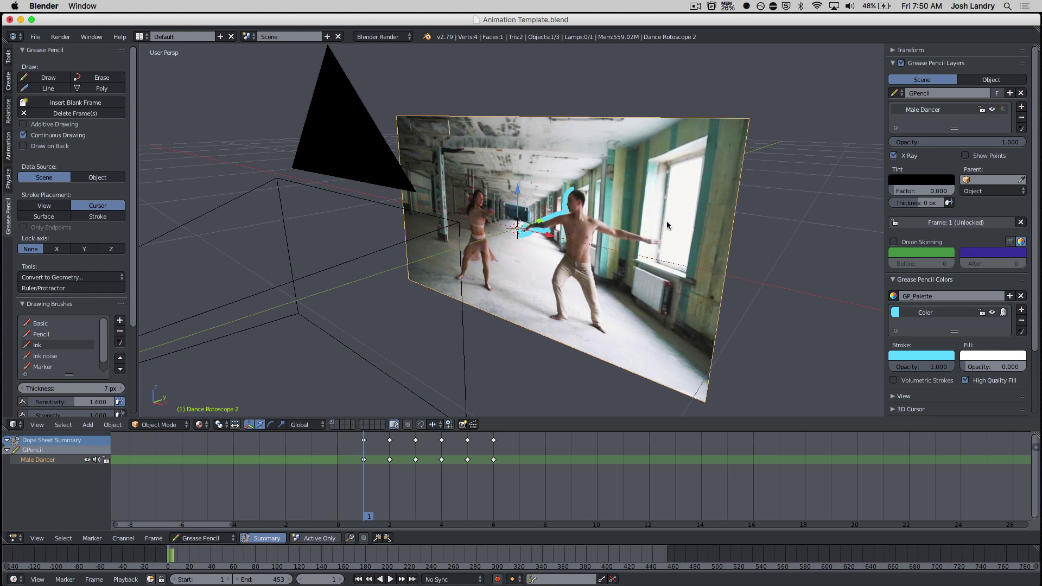
{"action": "key", "text": "h"}
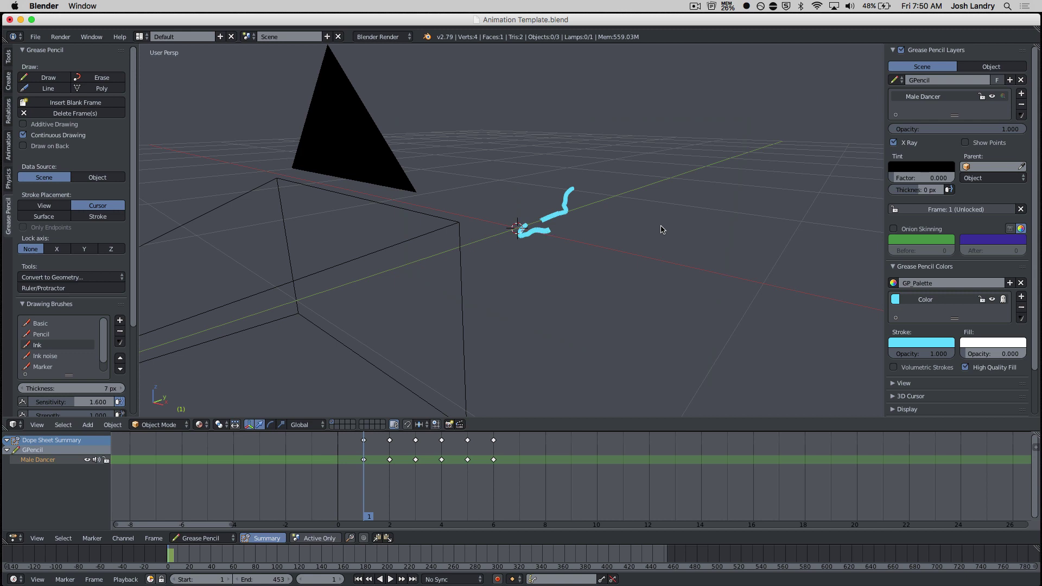
{"action": "key", "text": "KP_0"}
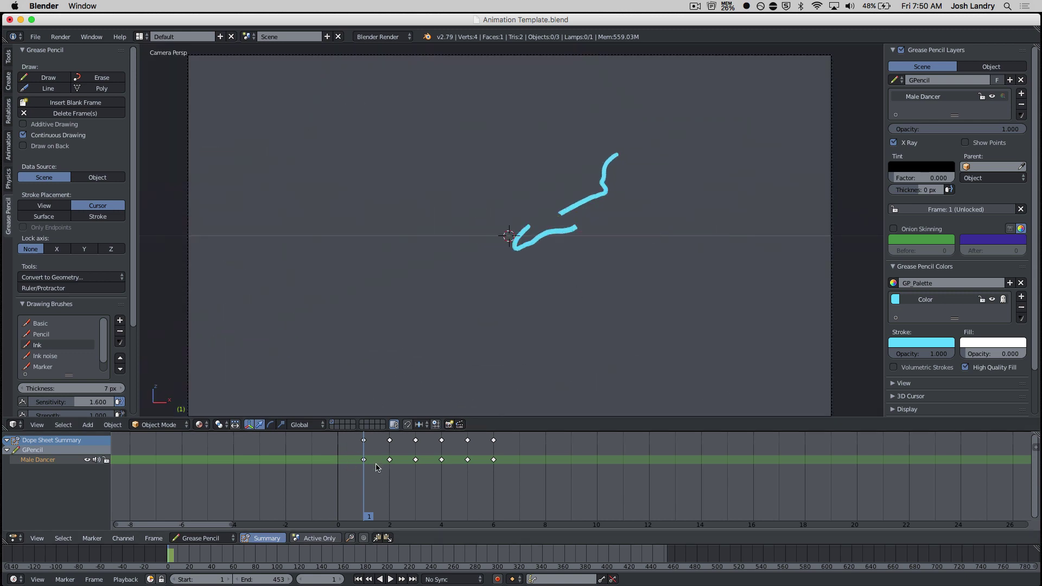
{"action": "key", "text": "alt+a"}
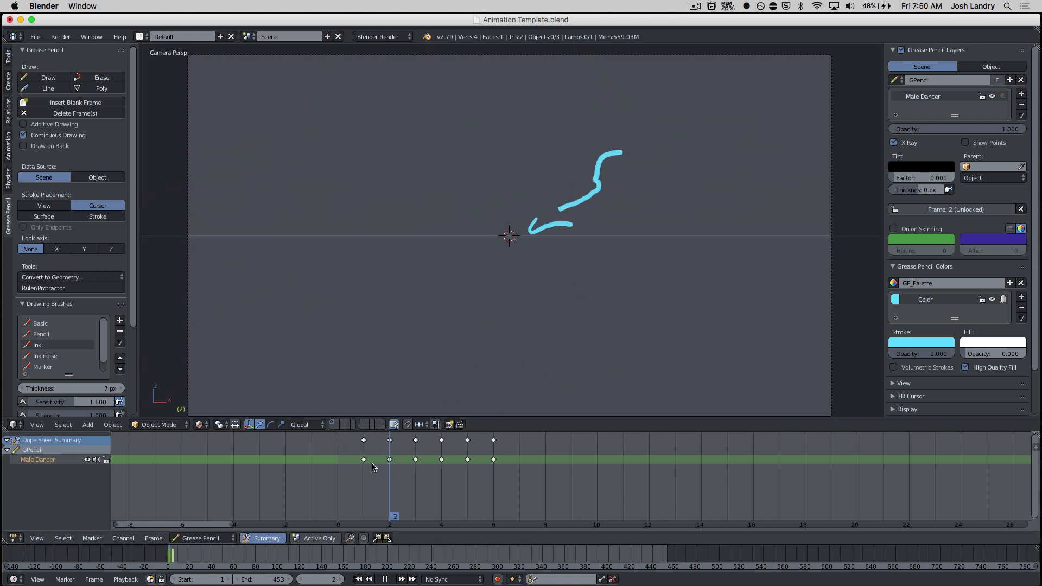
{"action": "key", "text": "Escape"}
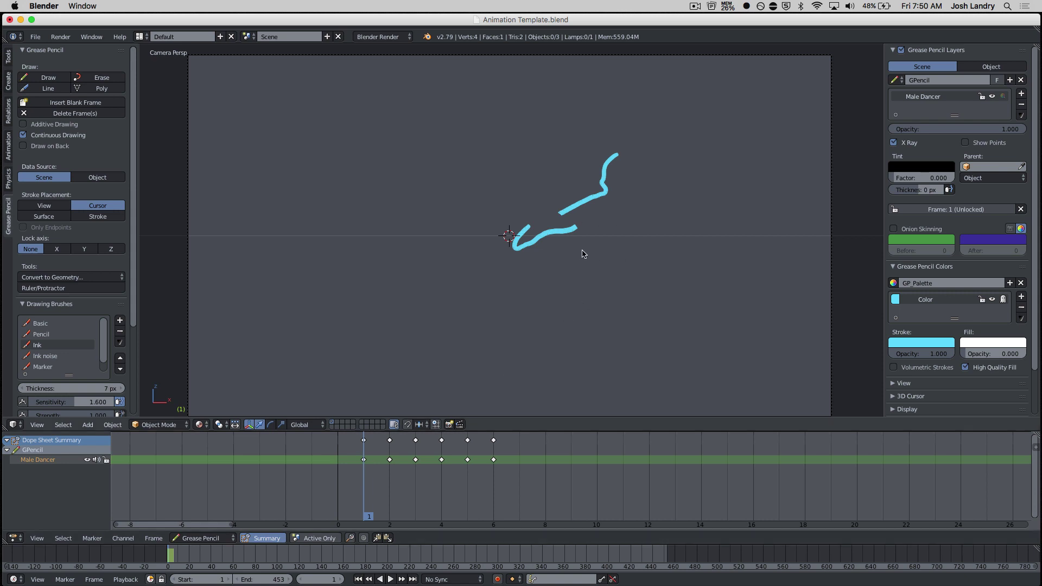
- Unhide the dance video plane, and hide and unhide it once more in camera view
{"action": "key", "text": "alt+h"}
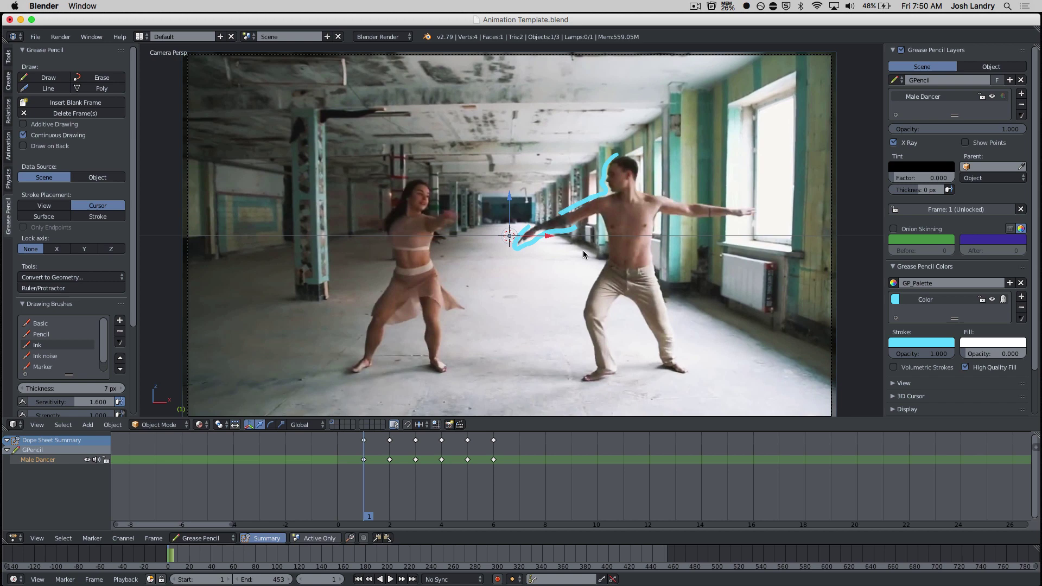
{"action": "right_click", "coordinate": [676, 229]}
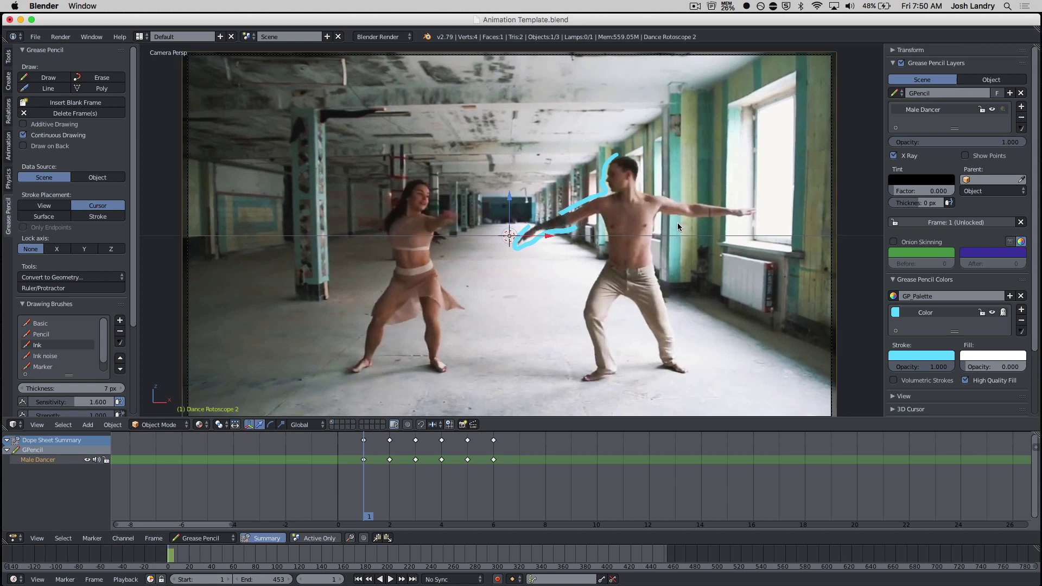
{"action": "key", "text": "h"}
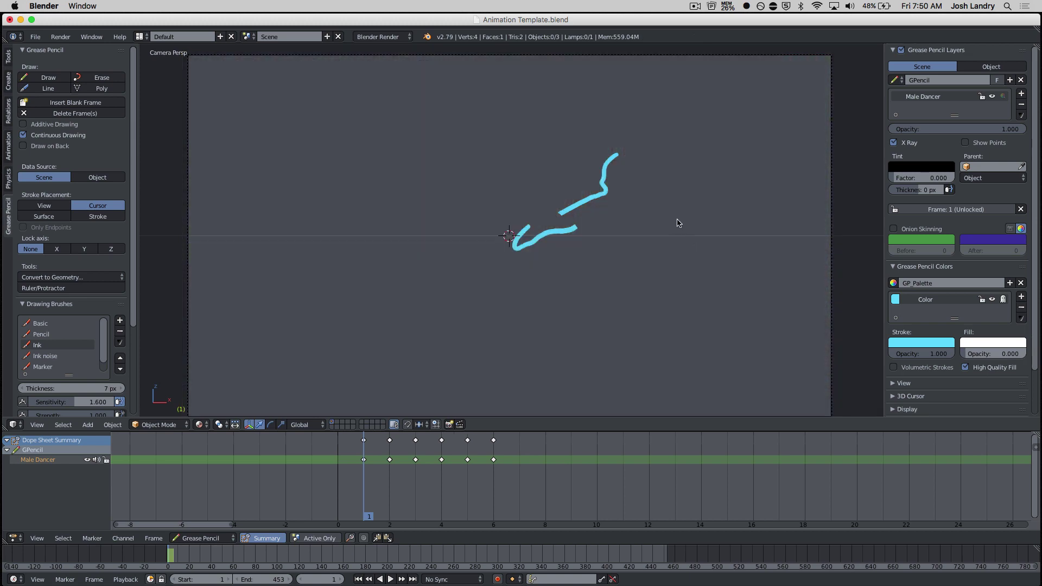
{"action": "key", "text": "alt+h"}
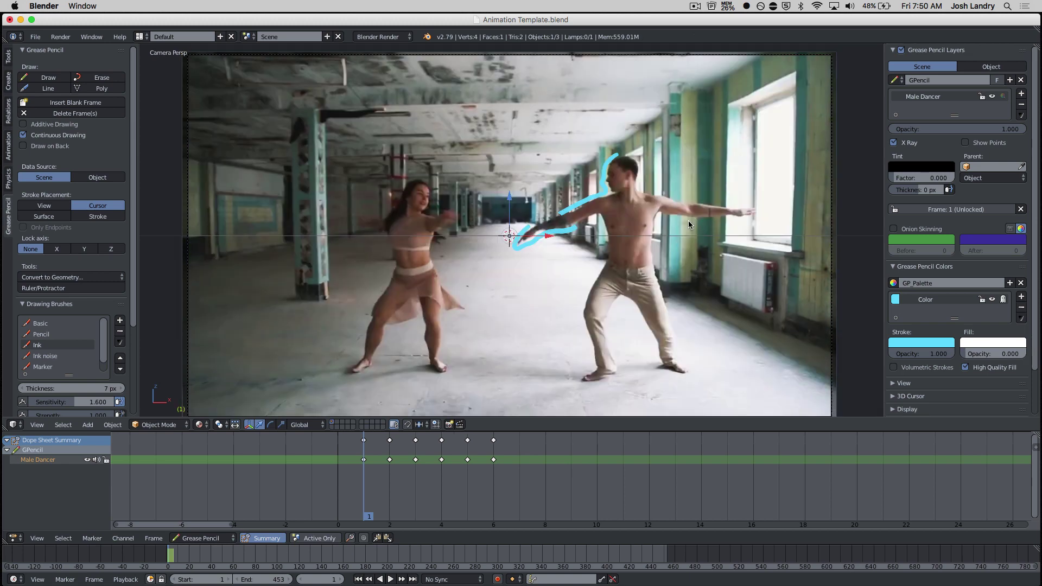